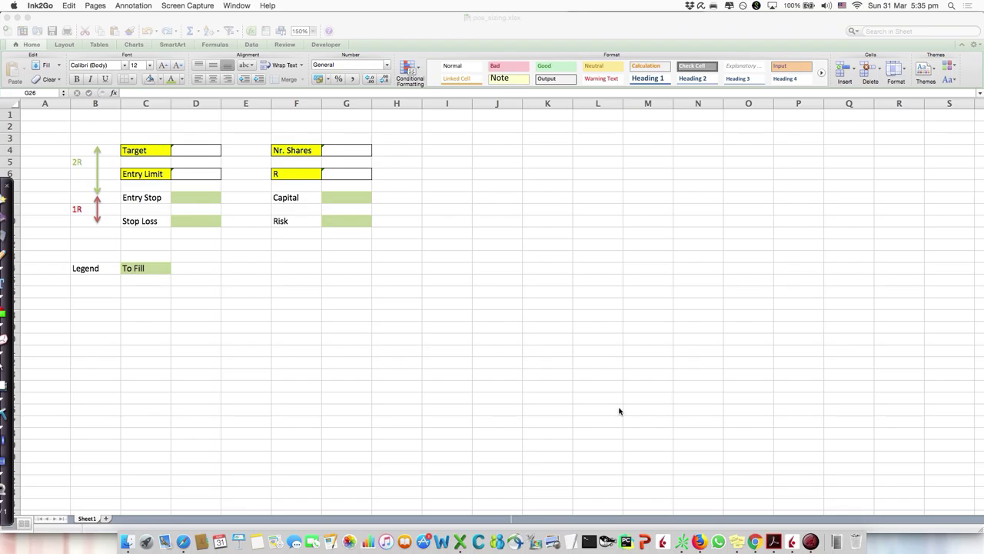
Switch to Safari and check the sector and industry of World Wrestling Entertainment (WWE) on its Finviz quote page
{"action": "left_click", "coordinate": [182, 542]}
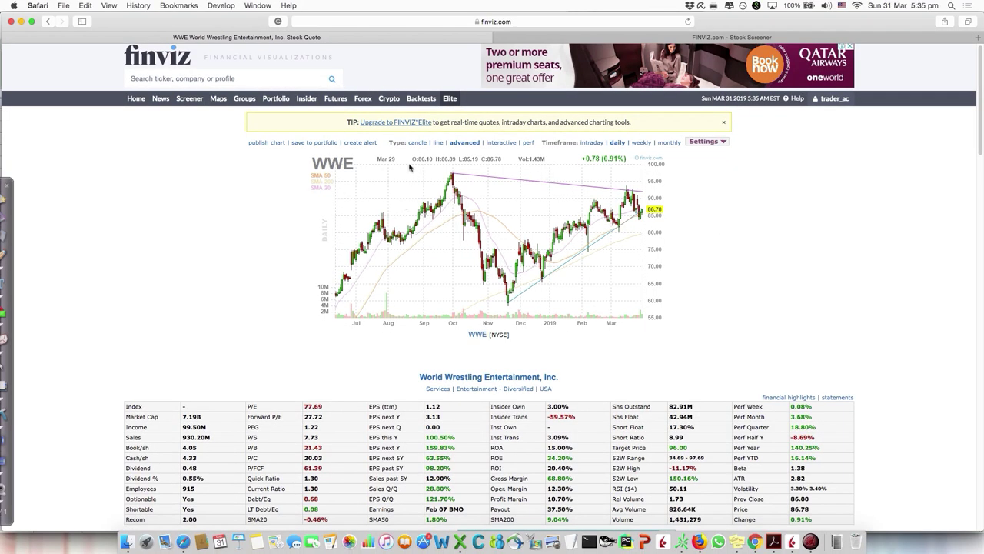
{"action": "scroll", "coordinate": [450, 387], "scroll_direction": "down", "scroll_amount": 1}
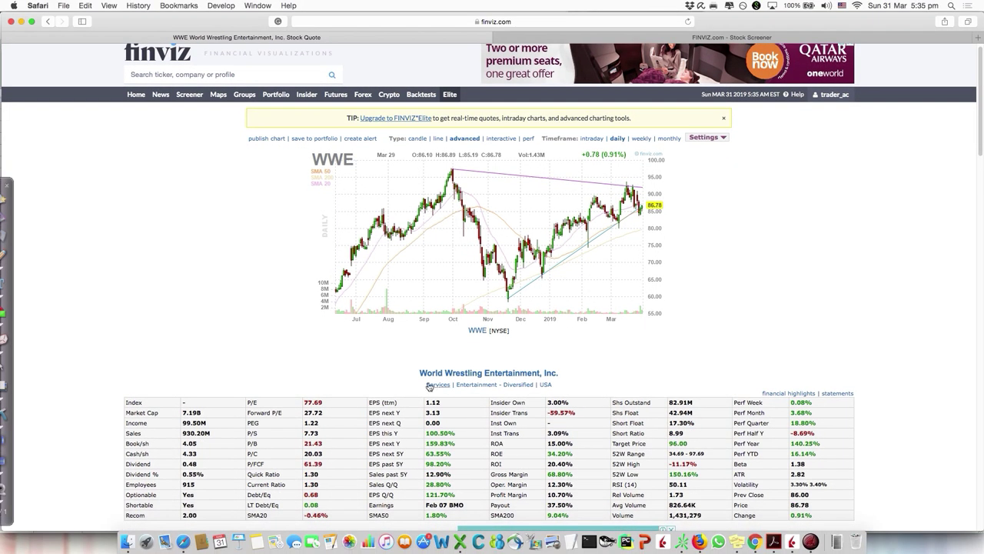
{"action": "left_click_drag", "start_coordinate": [424, 385], "coordinate": [536, 387]}
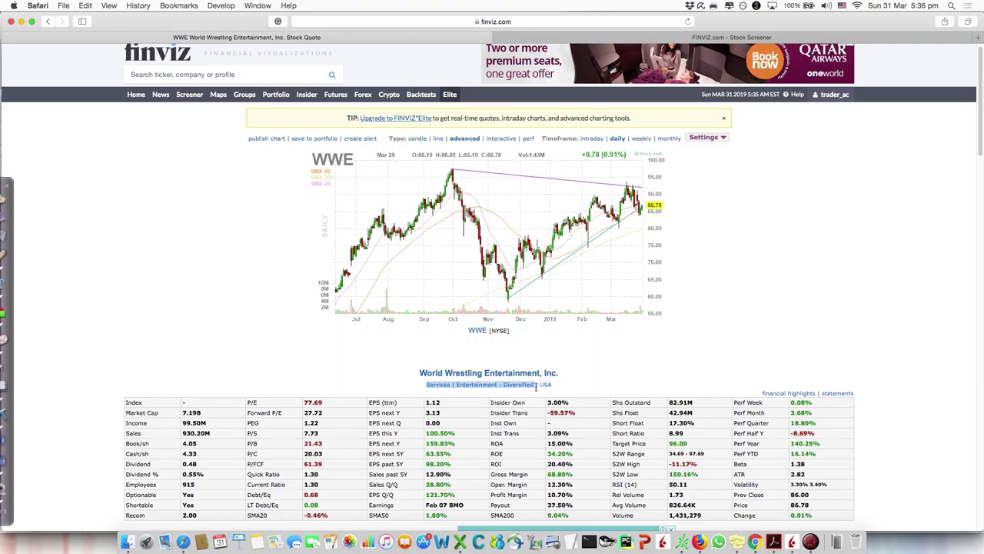
{"action": "left_click", "coordinate": [440, 393]}
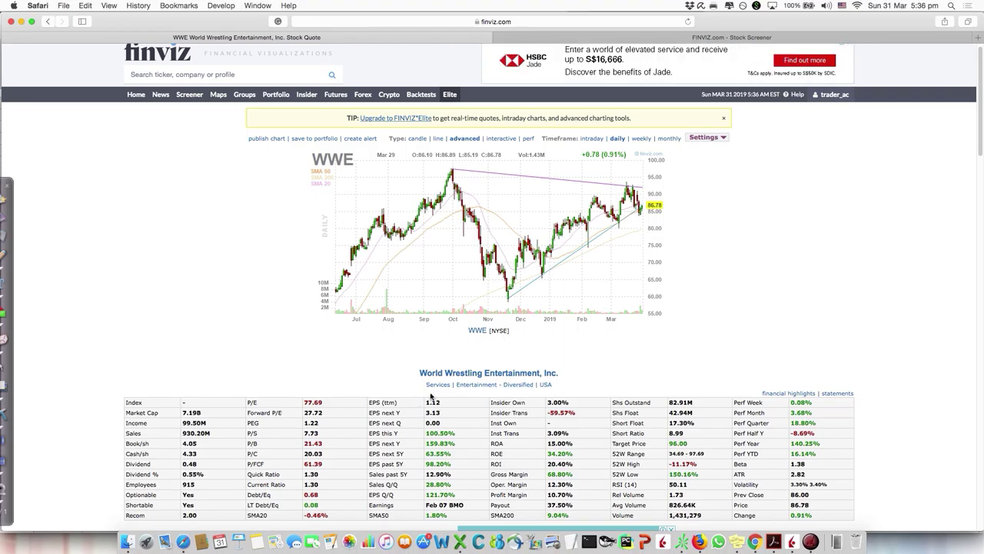
Open the sector charts in Finviz's group screener and examine the trend of the Services sector against its moving average
{"action": "left_click", "coordinate": [543, 39]}
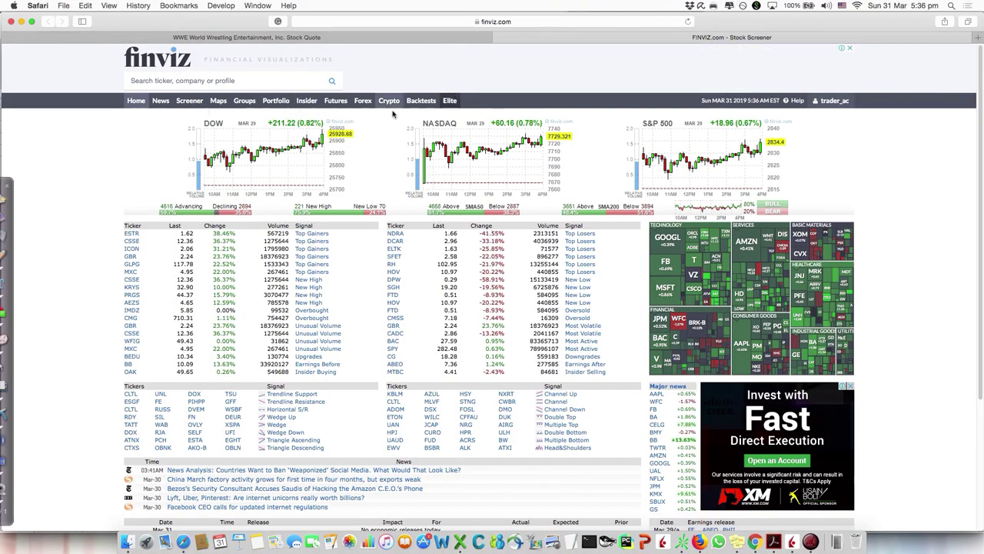
{"action": "left_click", "coordinate": [240, 105]}
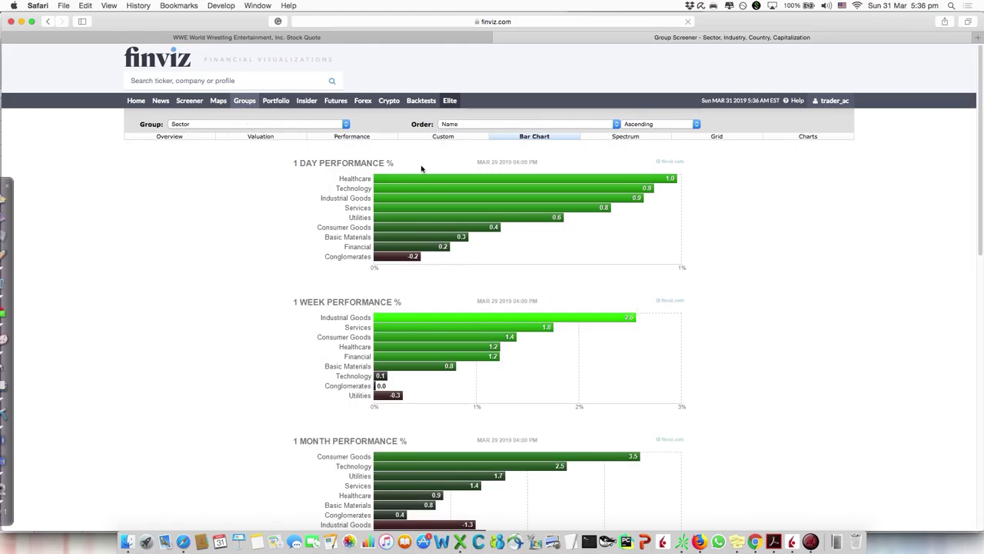
{"action": "left_click", "coordinate": [805, 136]}
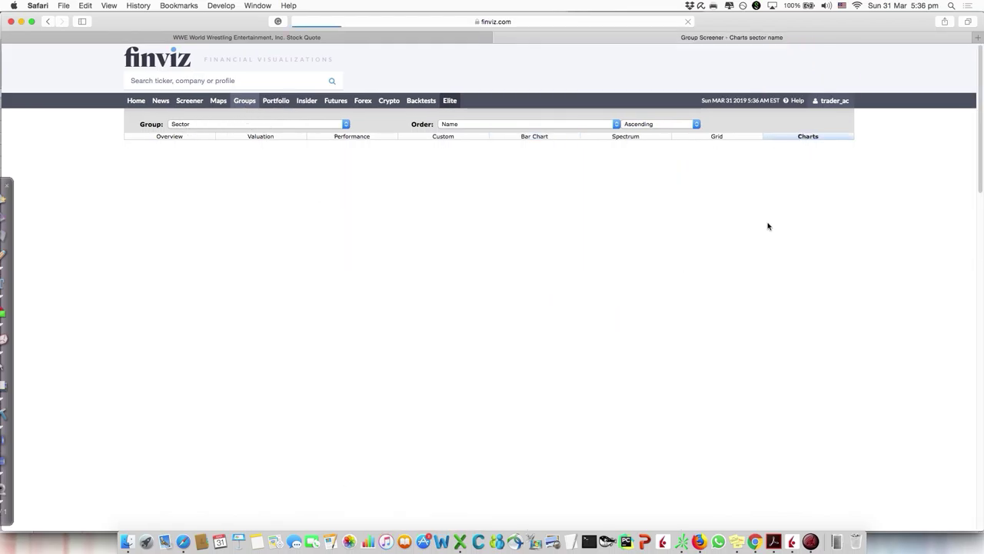
{"action": "scroll", "coordinate": [424, 220], "scroll_direction": "down", "scroll_amount": 8}
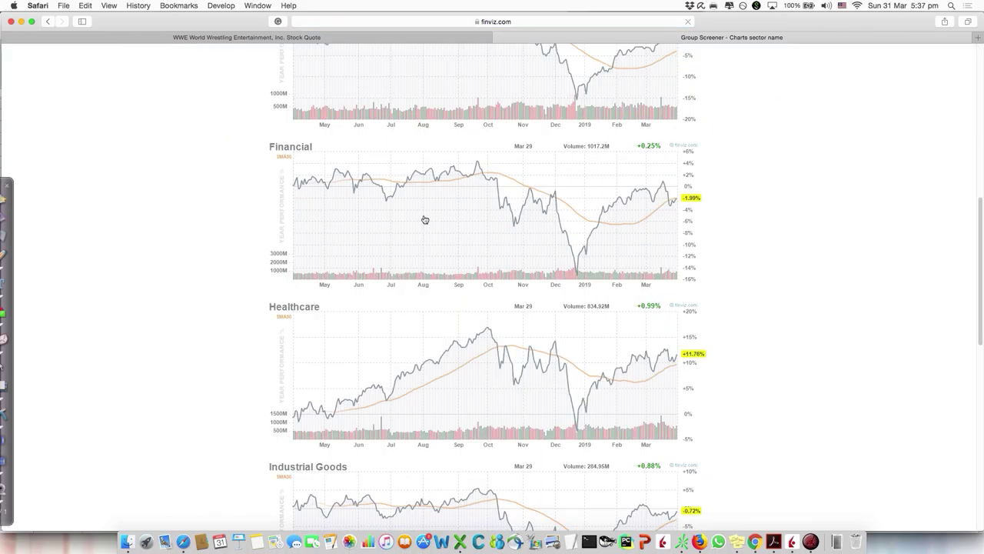
{"action": "scroll", "coordinate": [424, 220], "scroll_direction": "down", "scroll_amount": 6}
{"action": "key", "text": "ctrl+shift+Tab"}
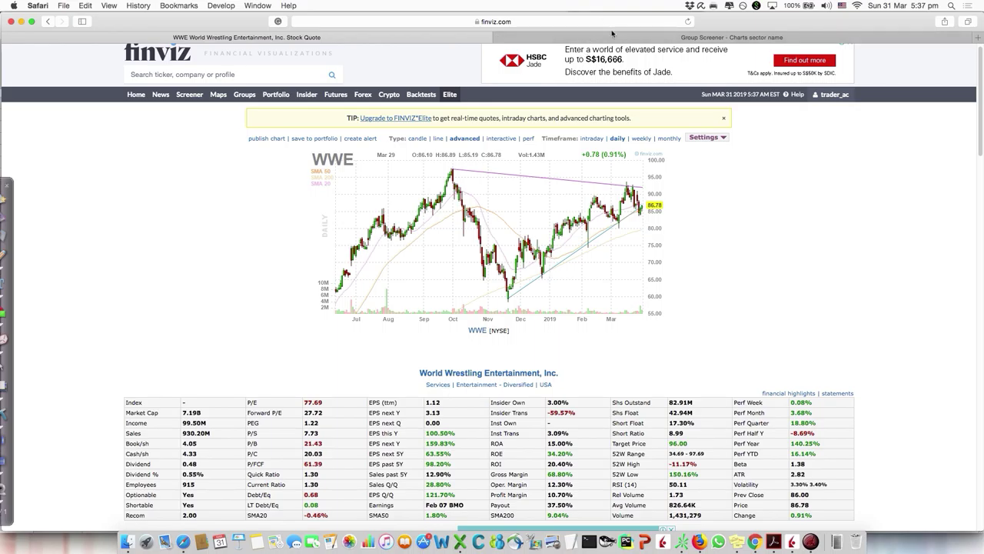
{"action": "left_click", "coordinate": [538, 37]}
{"action": "scroll", "coordinate": [371, 259], "scroll_direction": "down", "scroll_amount": 1}
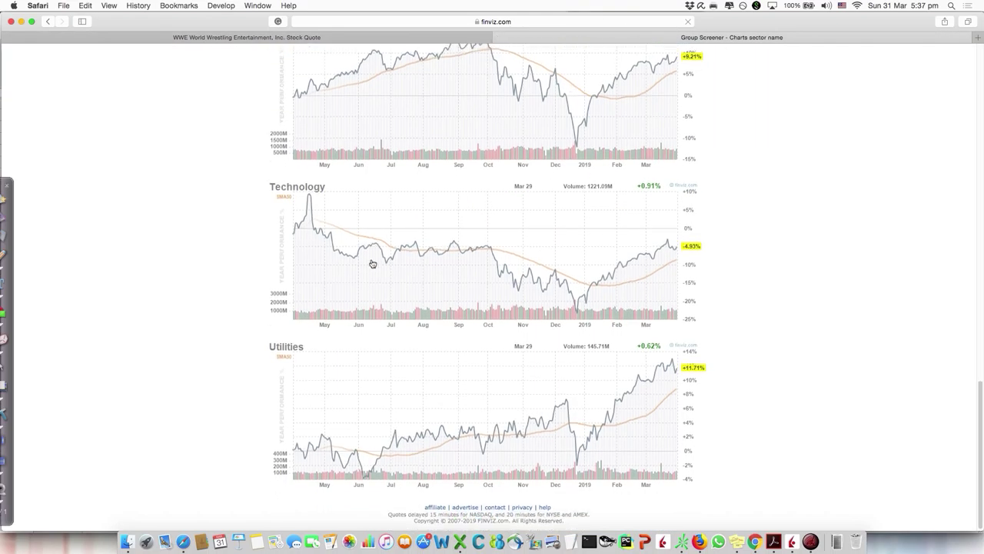
{"action": "scroll", "coordinate": [372, 264], "scroll_direction": "up", "scroll_amount": 5}
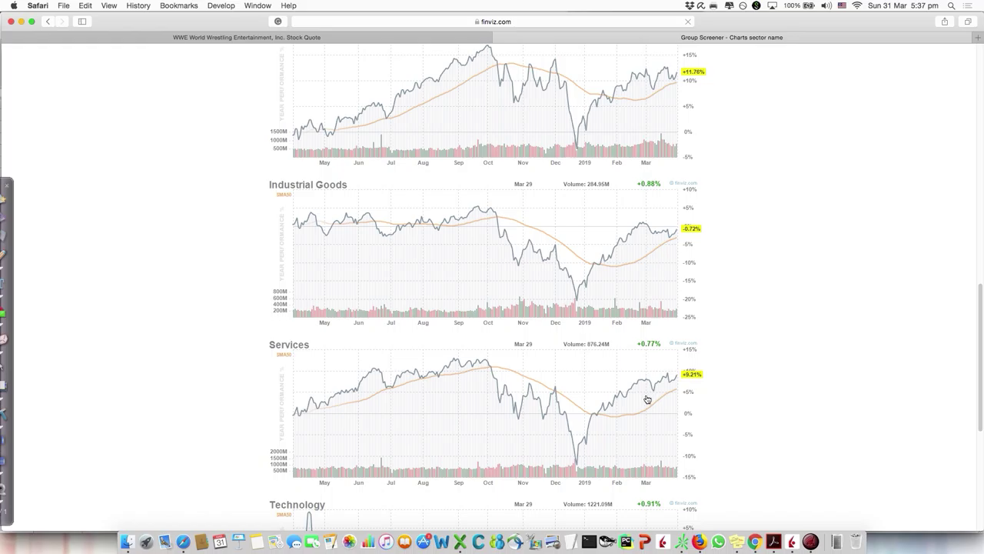
{"action": "scroll", "coordinate": [647, 399], "scroll_direction": "up", "scroll_amount": 15}
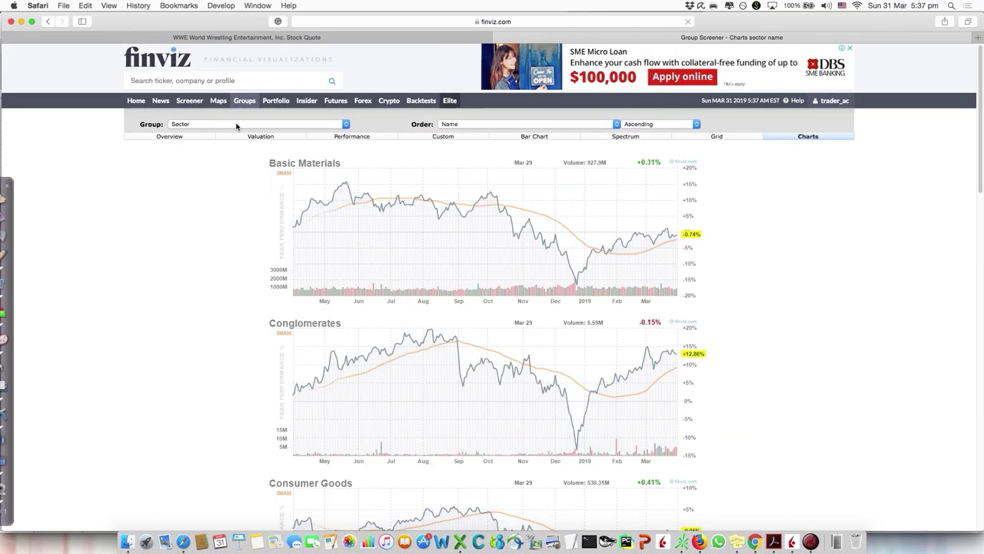
Group the Finviz charts by industry and find the chart for WWE's industry, Entertainment - Diversified
{"action": "left_click", "coordinate": [237, 126]}
{"action": "left_click", "coordinate": [236, 126]}
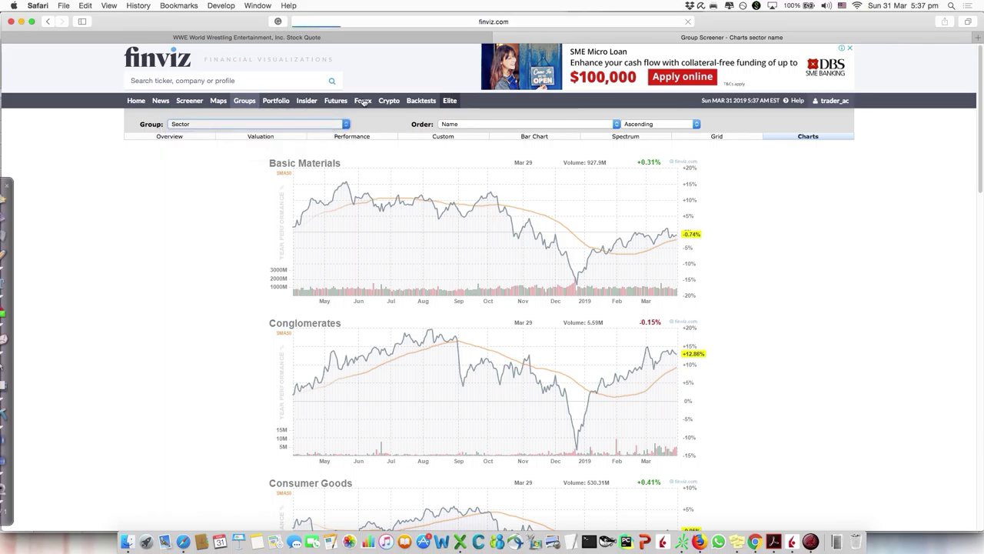
{"action": "left_click", "coordinate": [402, 35]}
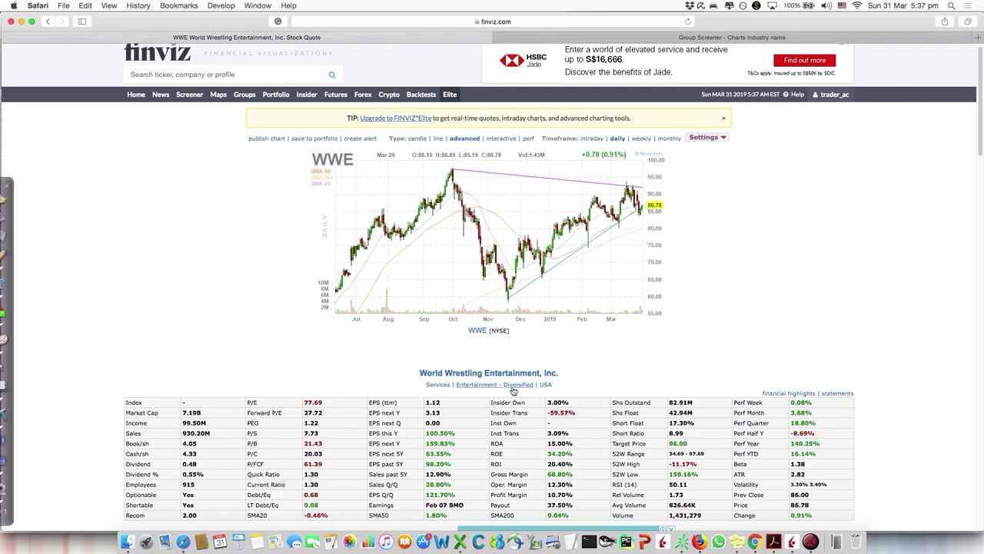
{"action": "left_click", "coordinate": [662, 38]}
{"action": "scroll", "coordinate": [428, 201], "scroll_direction": "down", "scroll_amount": 20}
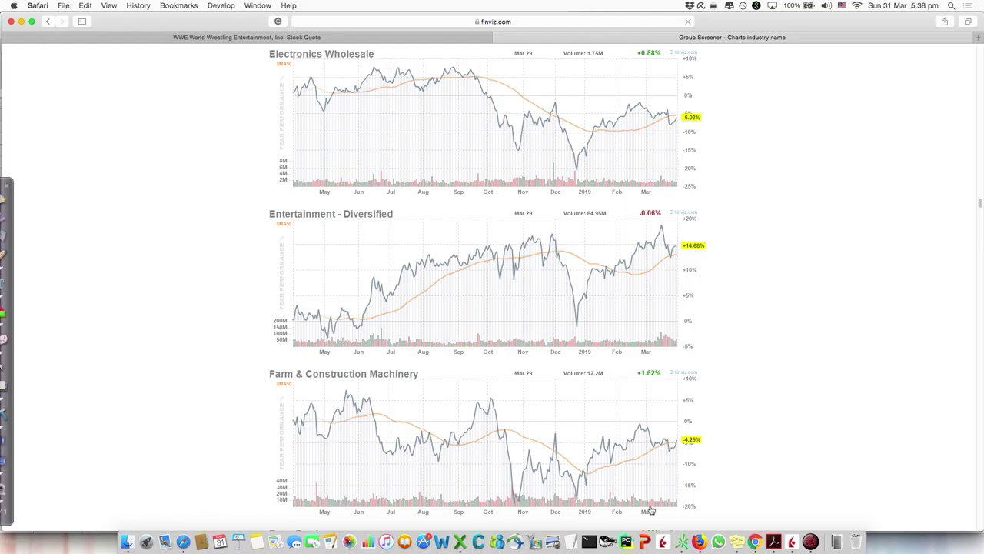
Switch to the pos_sizing.xlsx workbook in Excel and review its green input cells and yellow-labelled Target, Entry Limit, Nr. Shares and R fields
{"action": "left_click", "coordinate": [459, 542]}
{"action": "left_click", "coordinate": [556, 313]}
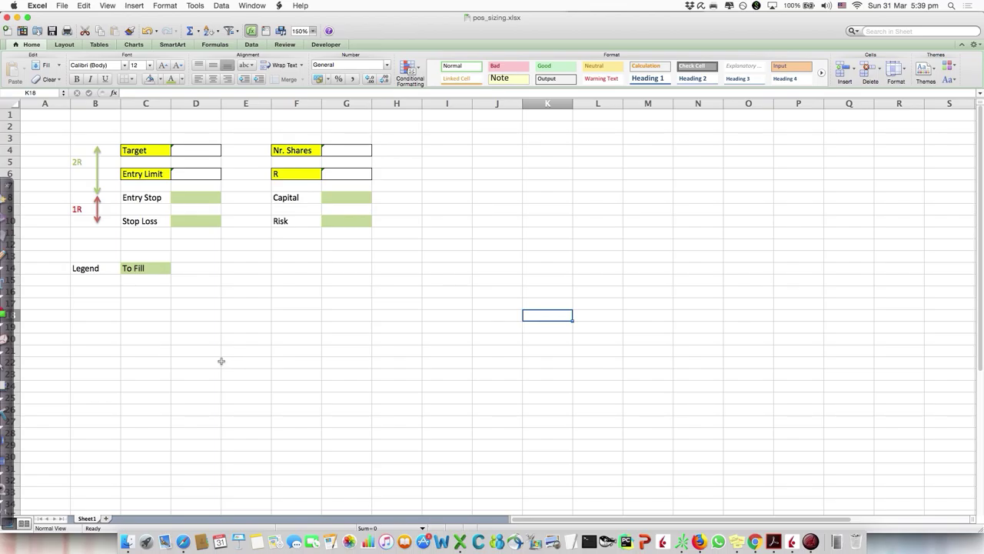
{"action": "left_click", "coordinate": [192, 200]}
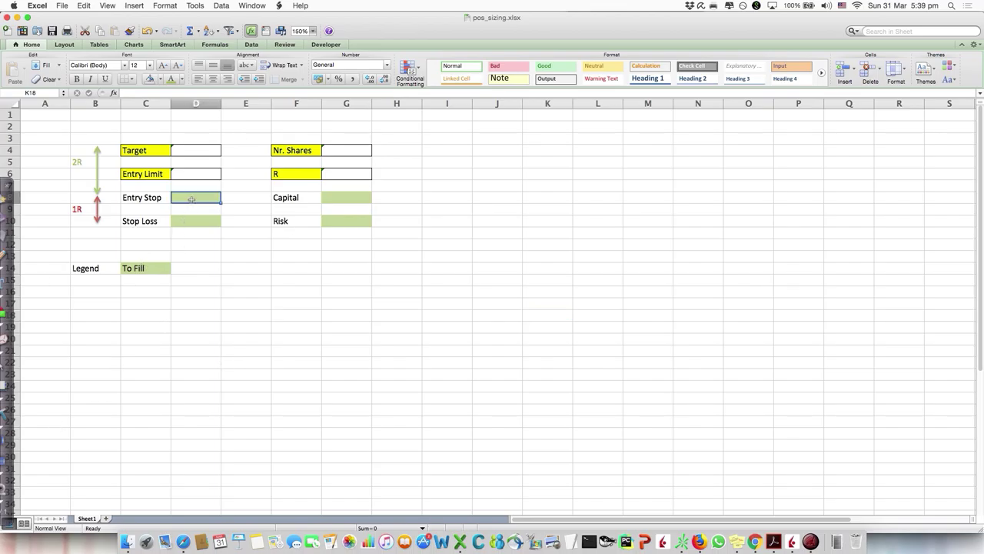
{"action": "left_click", "coordinate": [196, 221]}
{"action": "left_click", "coordinate": [326, 199]}
{"action": "left_click", "coordinate": [337, 223]}
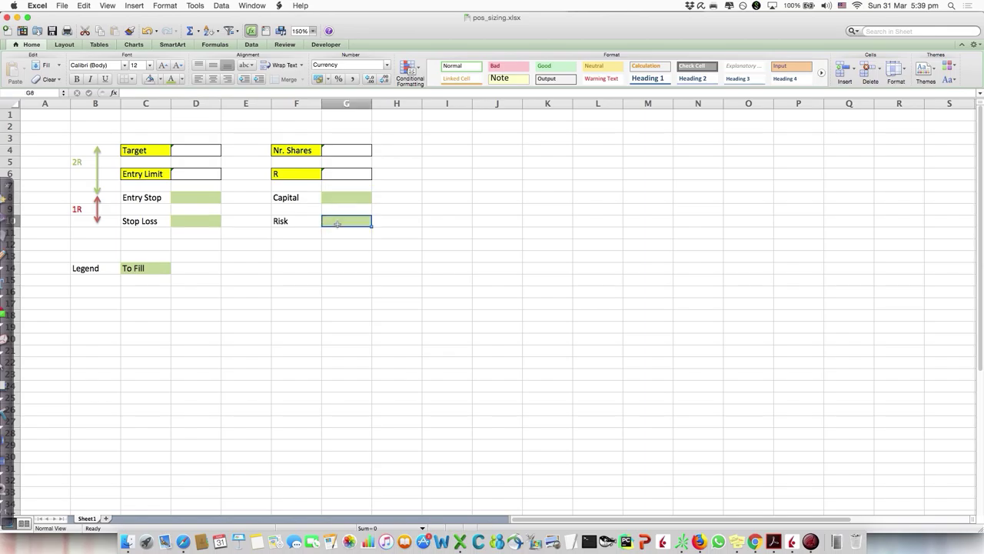
{"action": "left_click", "coordinate": [159, 148]}
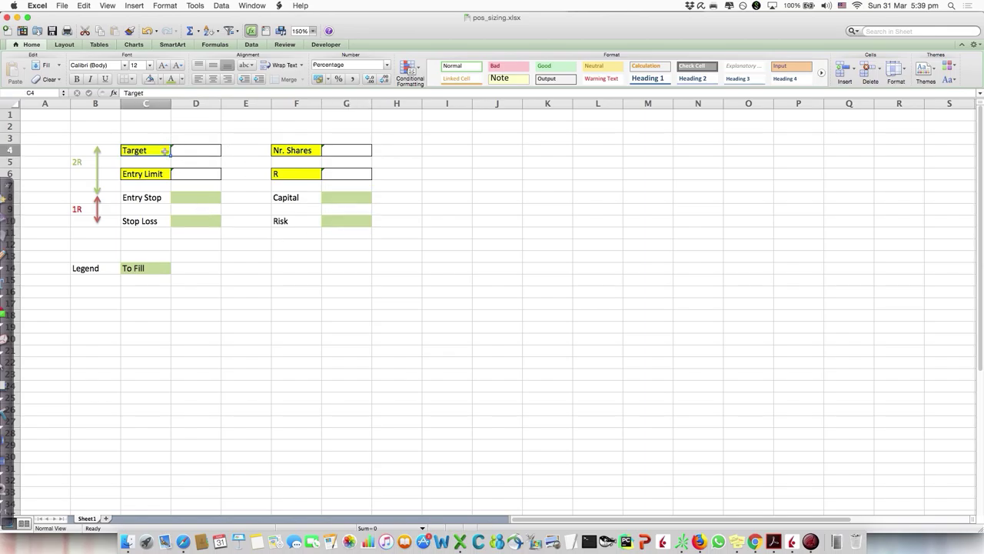
{"action": "left_click", "coordinate": [164, 173]}
{"action": "left_click", "coordinate": [287, 148]}
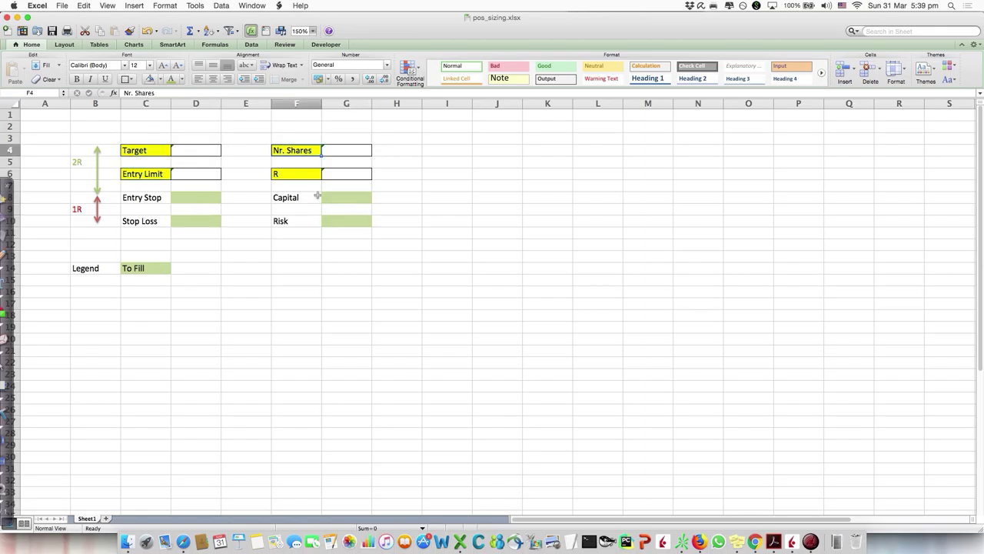
{"action": "left_click", "coordinate": [277, 176]}
{"action": "left_click", "coordinate": [330, 290]}
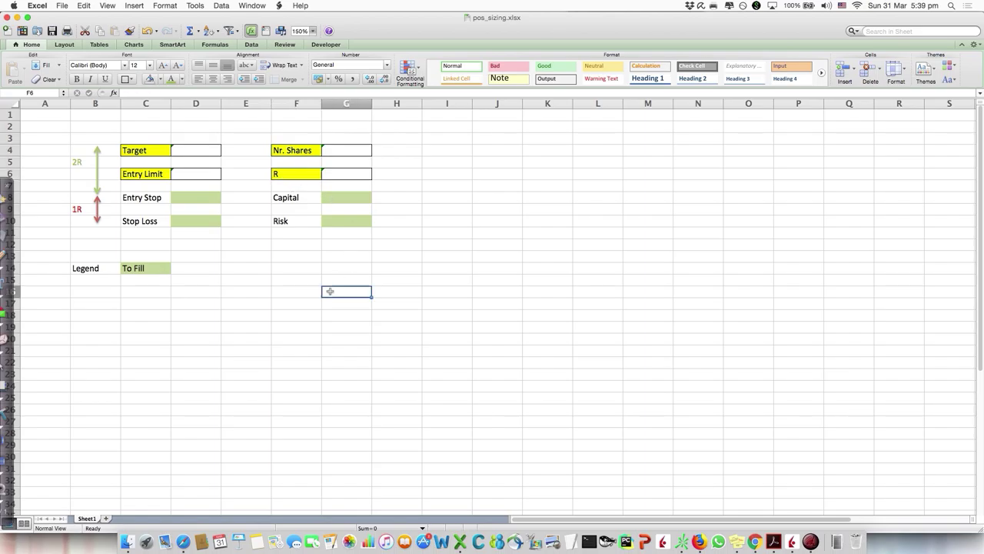
Fill in the position-sizing inputs with a Capital of 10000 and a Risk of 1%
{"action": "left_click", "coordinate": [346, 196]}
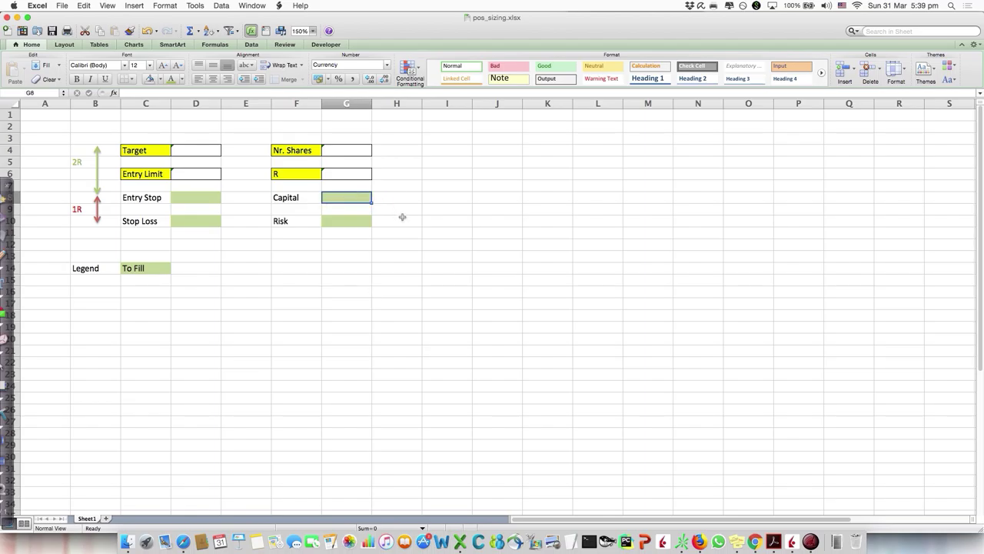
{"action": "type", "text": "10000"}
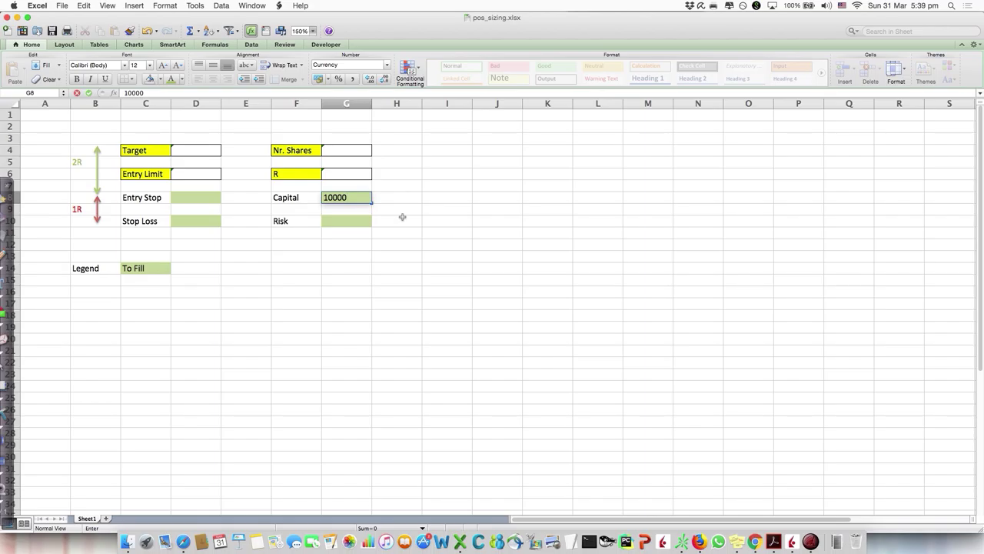
{"action": "key", "text": "Return"}
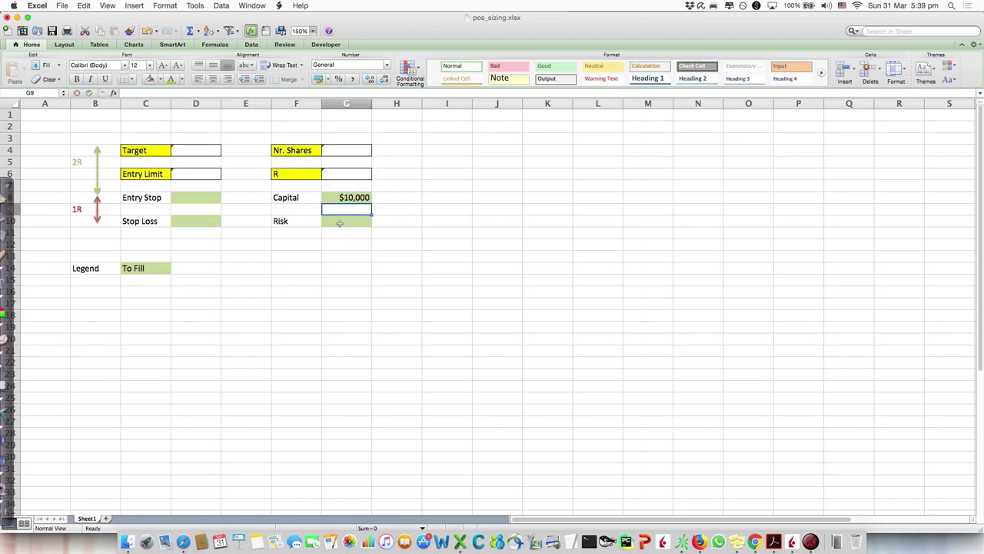
{"action": "key", "text": "Return"}
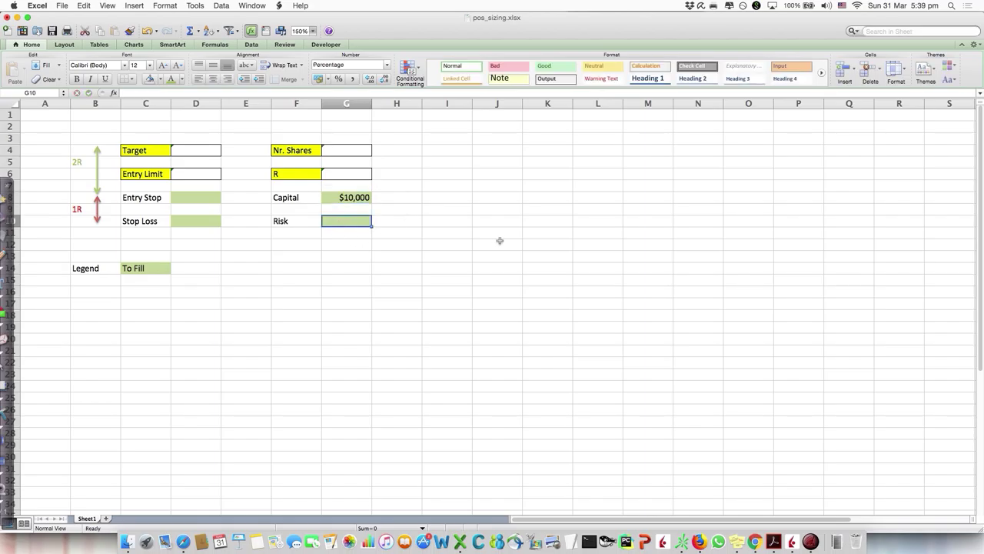
{"action": "type", "text": "1"}
{"action": "key", "text": "Return"}
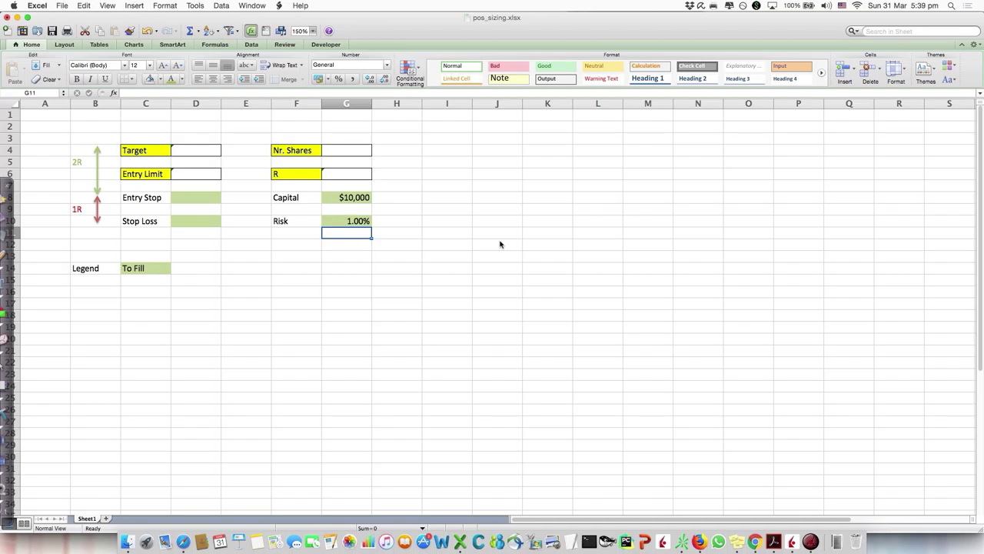
Review the Risk input and the empty Entry Stop and Stop Loss cells in the position-sizing sheet
{"action": "left_click", "coordinate": [350, 224]}
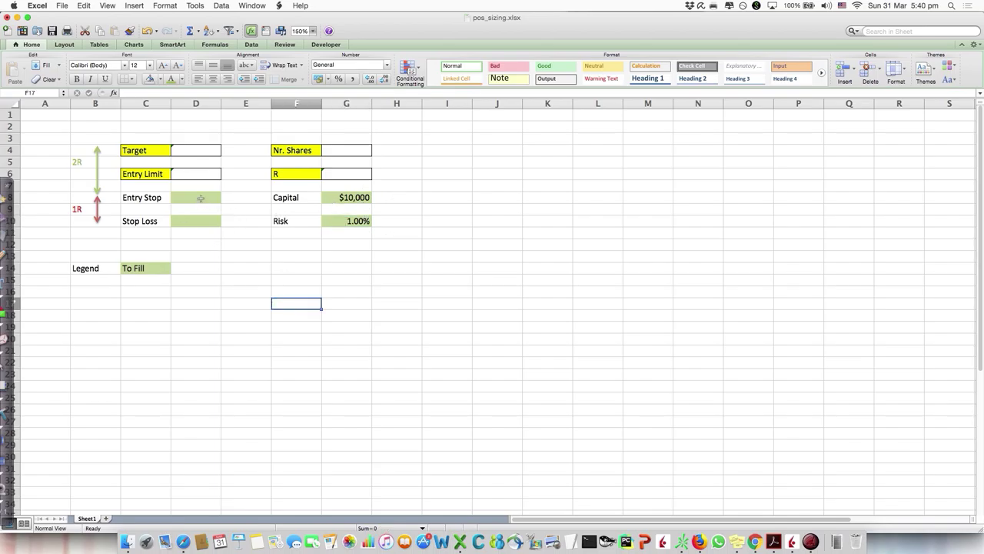
{"action": "left_click", "coordinate": [200, 198]}
{"action": "left_click", "coordinate": [202, 220]}
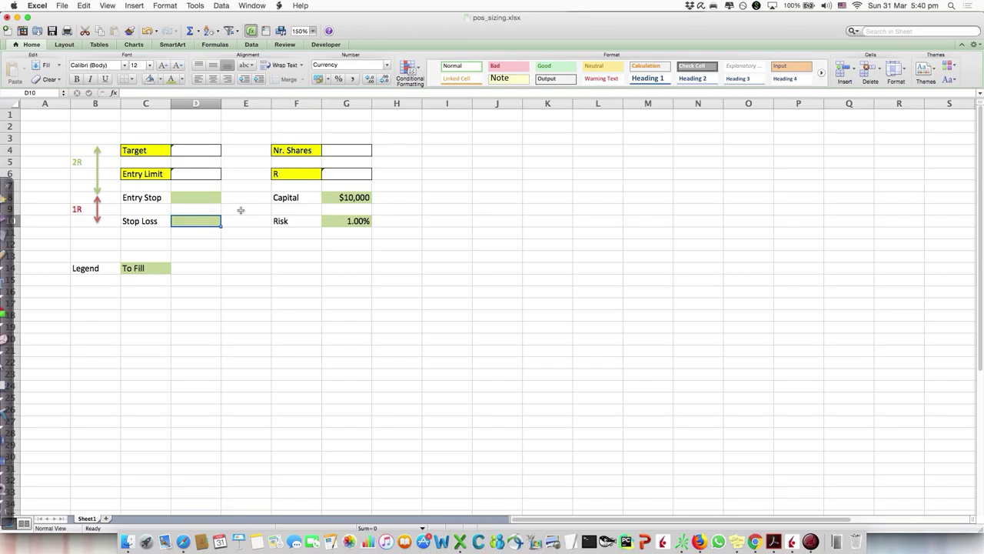
{"action": "left_click", "coordinate": [206, 120]}
{"action": "left_click_drag", "start_coordinate": [207, 120], "coordinate": [229, 235]}
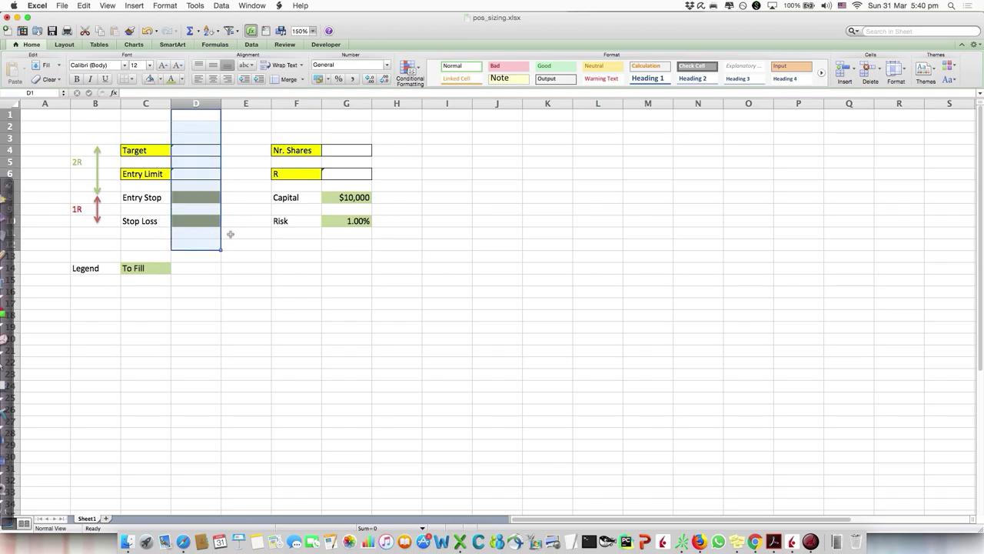
{"action": "left_click", "coordinate": [232, 233]}
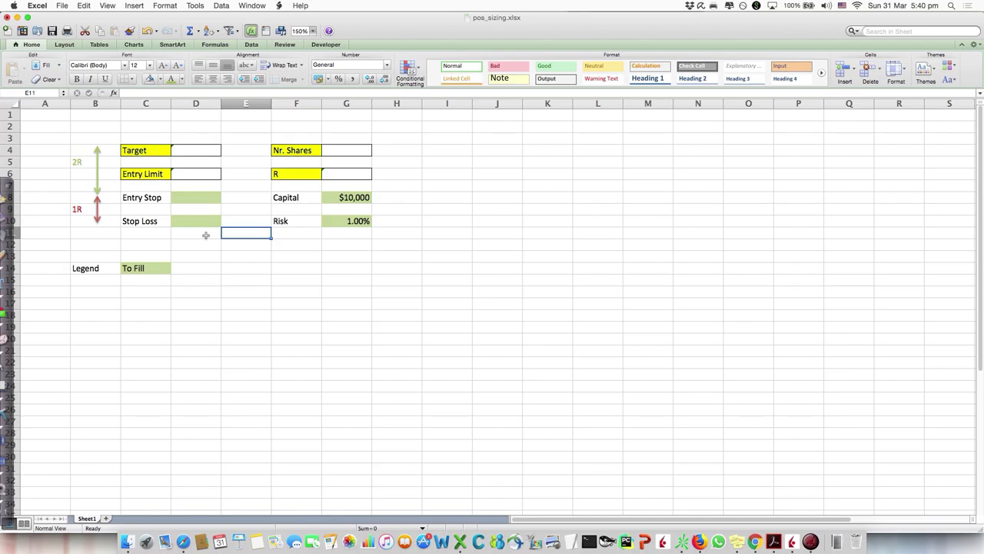
{"action": "left_click", "coordinate": [237, 275]}
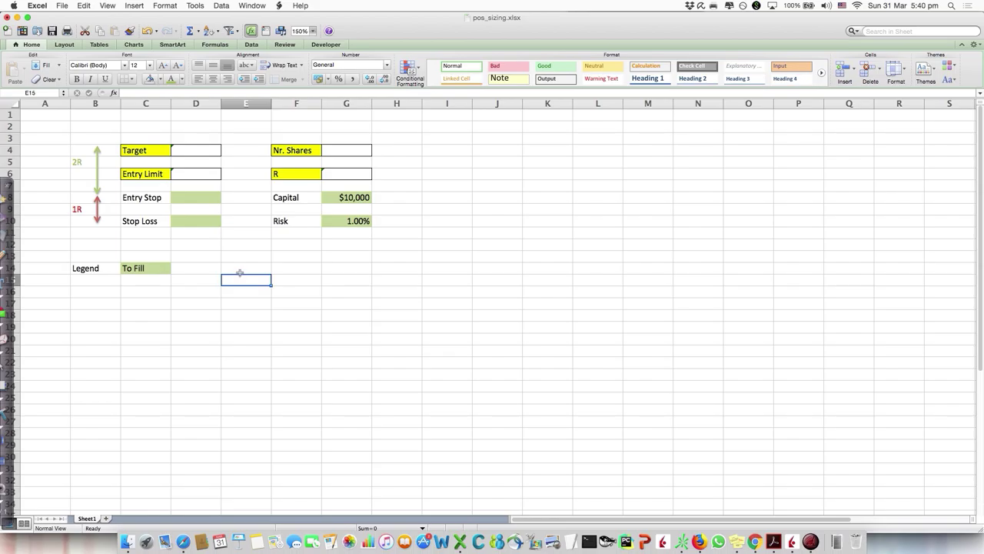
{"action": "left_click", "coordinate": [201, 222]}
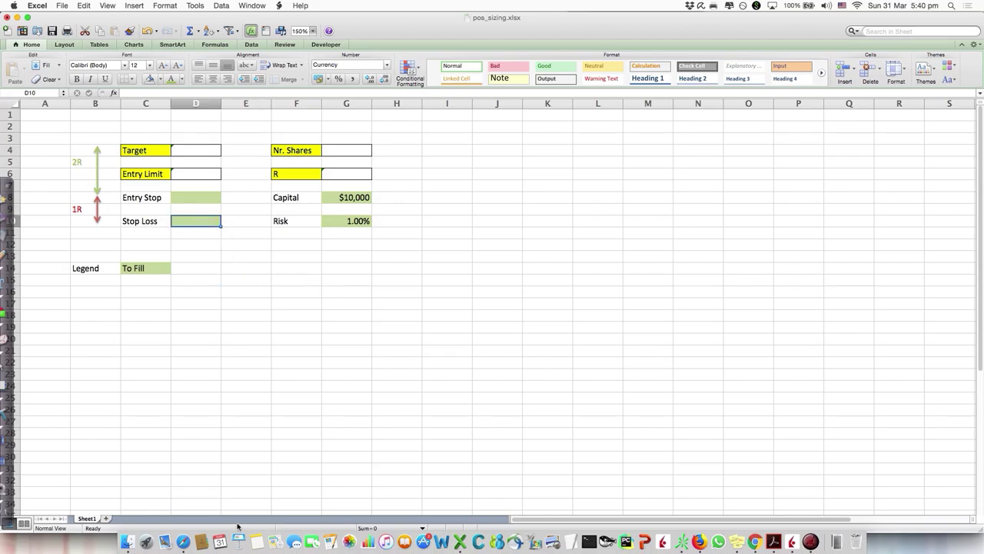
{"action": "left_click", "coordinate": [192, 197]}
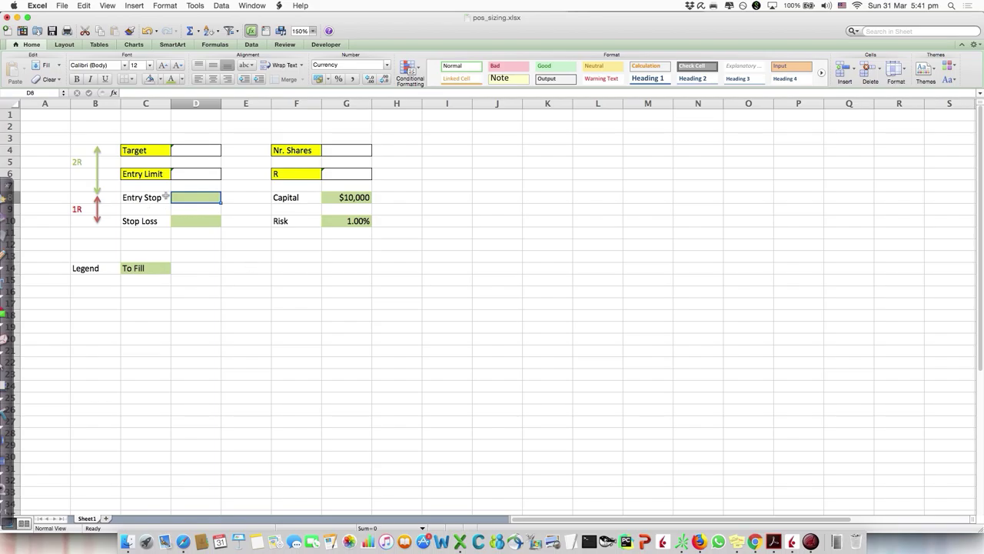
Check WWE's latest price bar on the thinkorswim chart and set the Entry Stop in the Excel workbook to 86.94
{"action": "left_click", "coordinate": [682, 543]}
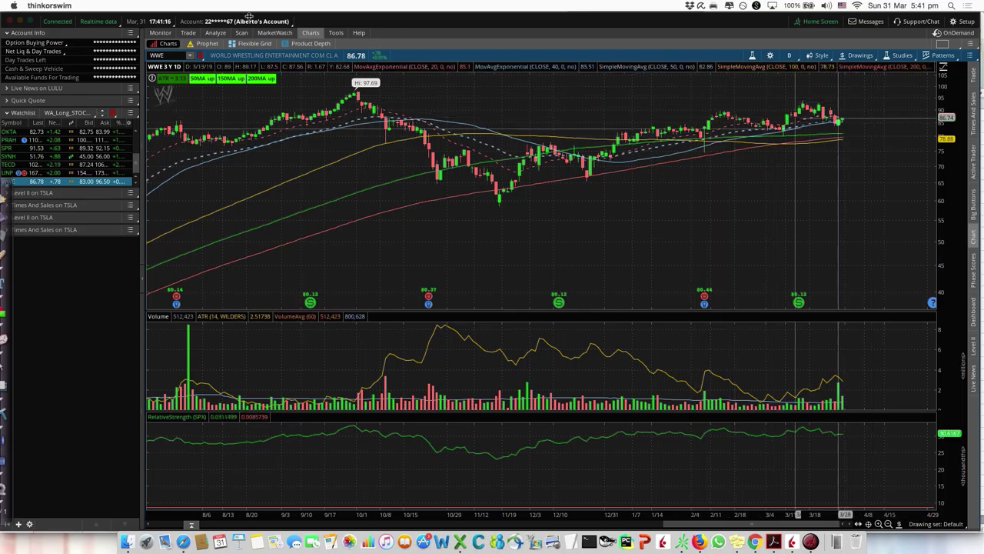
{"action": "mouse_move", "coordinate": [247, 67]}
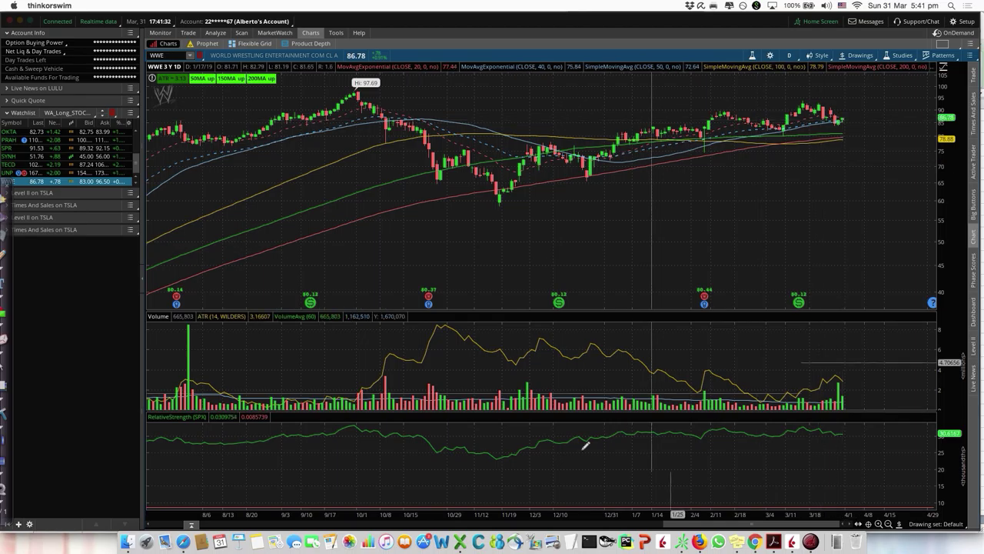
{"action": "left_click", "coordinate": [463, 541]}
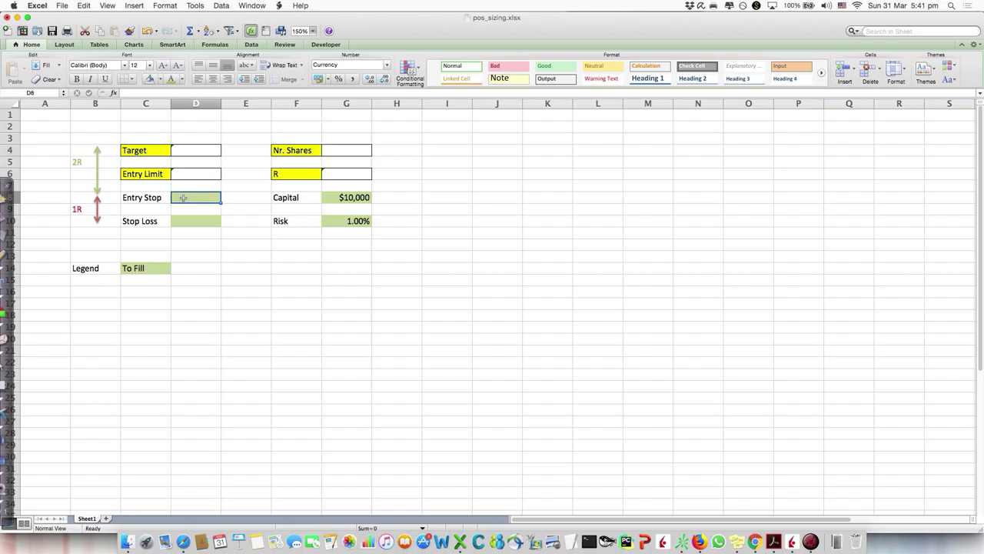
{"action": "type", "text": "86.04"}
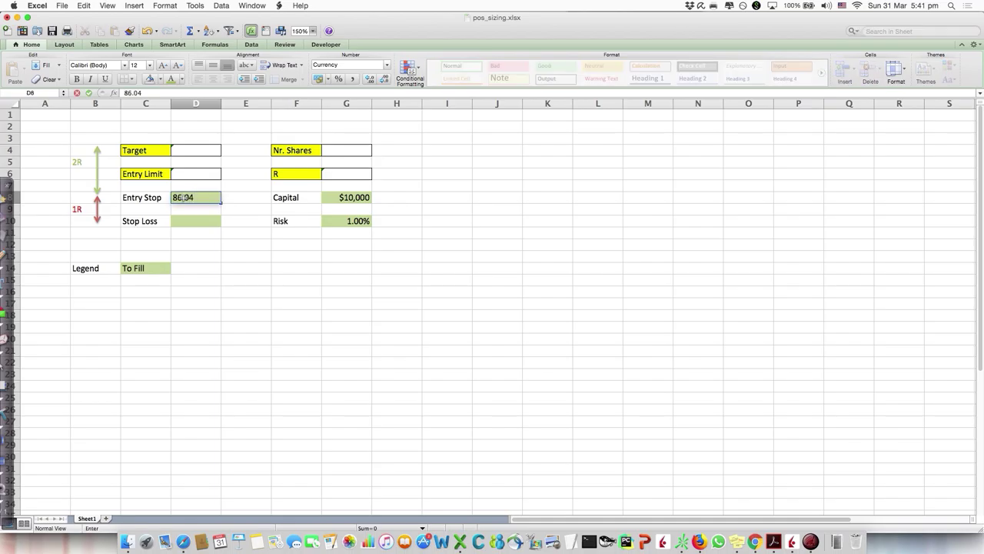
{"action": "key", "text": "Return"}
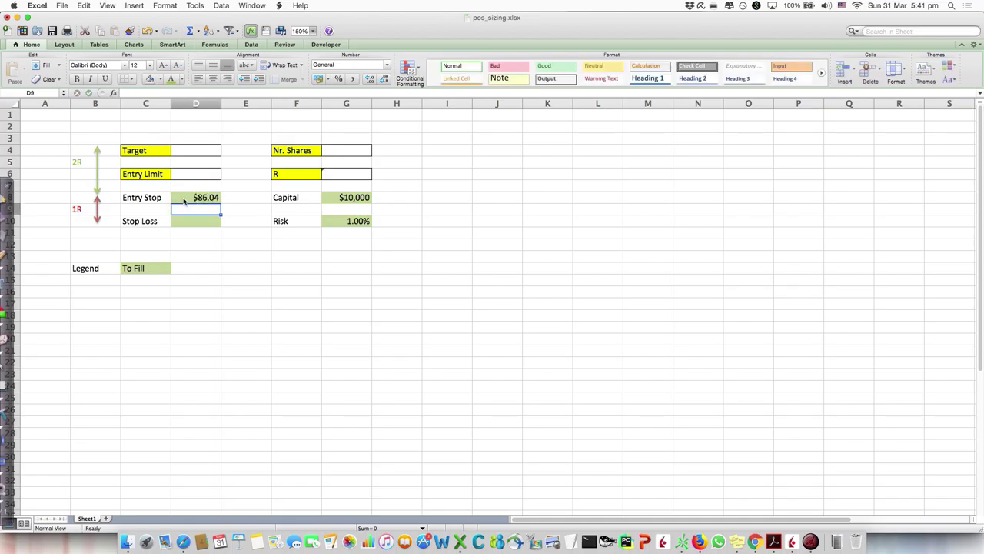
{"action": "left_click", "coordinate": [184, 199]}
{"action": "type", "text": "86.94"}
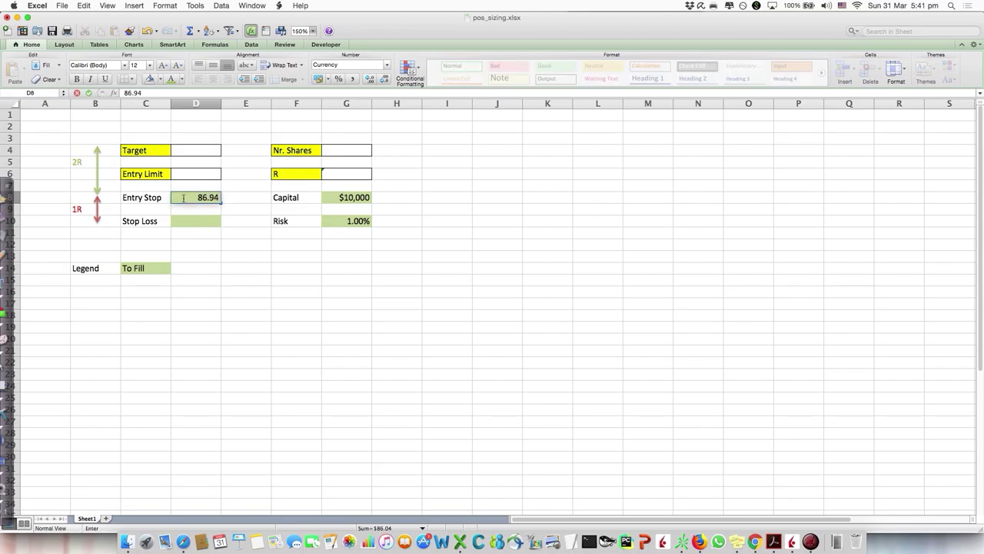
{"action": "key", "text": "Return"}
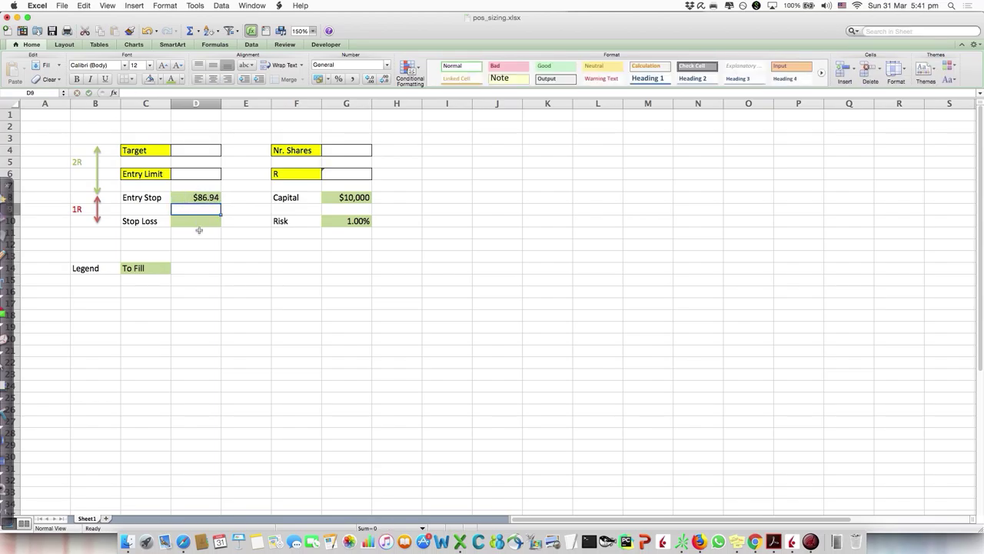
Switch to thinkorswim and enlarge WWE's daily chart from January to March to examine recent candles and moving averages for a stop level
{"action": "left_click", "coordinate": [198, 221]}
{"action": "left_click", "coordinate": [681, 542]}
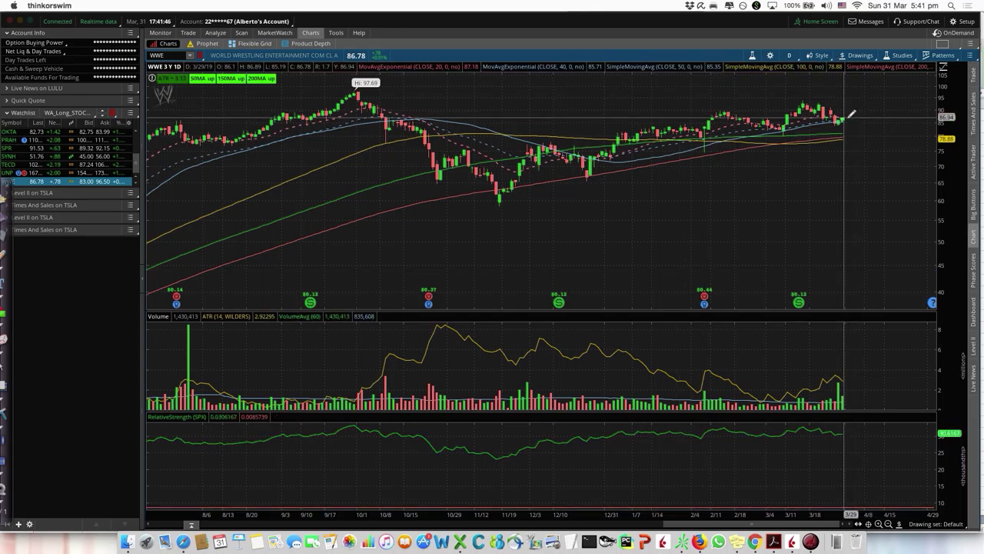
{"action": "left_click_drag", "start_coordinate": [659, 94], "coordinate": [850, 93]}
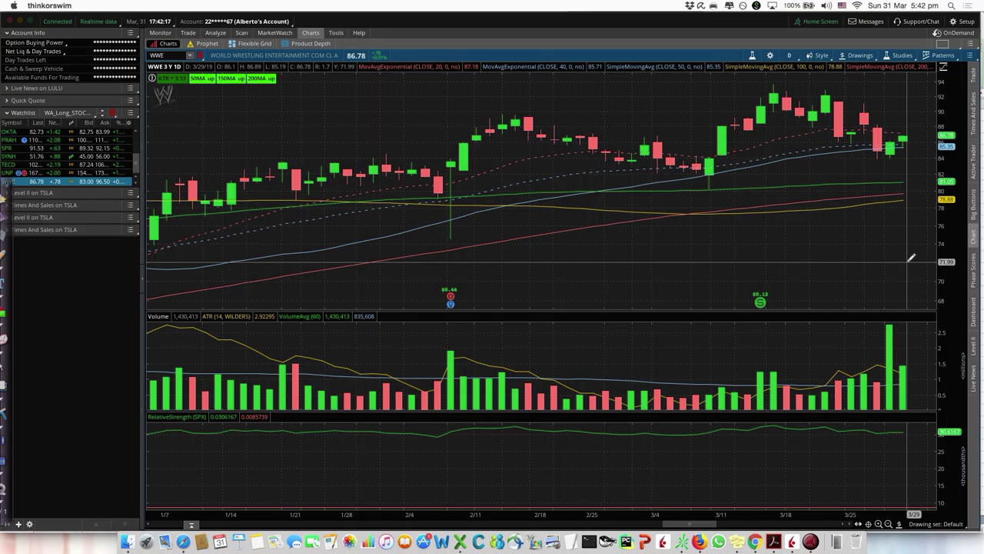
Switch to Safari and look up the ATR value on WWE's Finviz quote page
{"action": "left_click", "coordinate": [183, 542]}
{"action": "scroll", "coordinate": [323, 92], "scroll_direction": "up", "scroll_amount": 8}
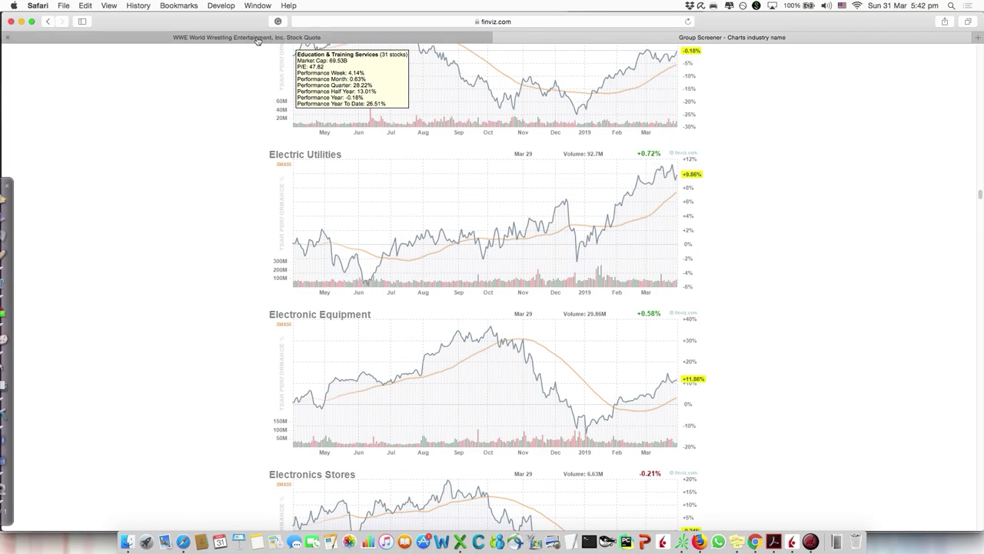
{"action": "left_click", "coordinate": [258, 40]}
{"action": "scroll", "coordinate": [738, 416], "scroll_direction": "down", "scroll_amount": 1}
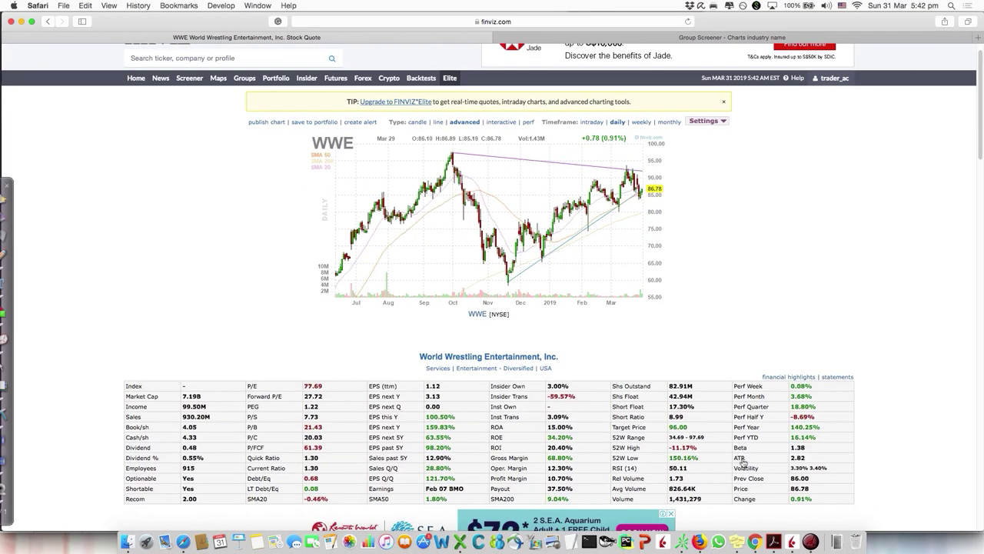
{"action": "double_click", "coordinate": [795, 457]}
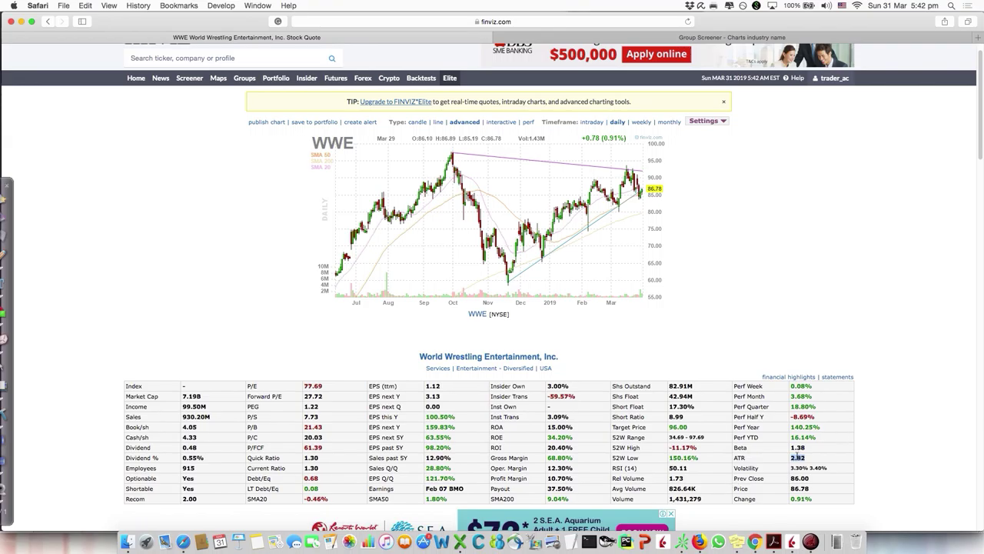
Recheck the moving average on WWE's thinkorswim chart and set the Stop Loss in the Excel workbook to =85.35-2.82
{"action": "left_click", "coordinate": [682, 543]}
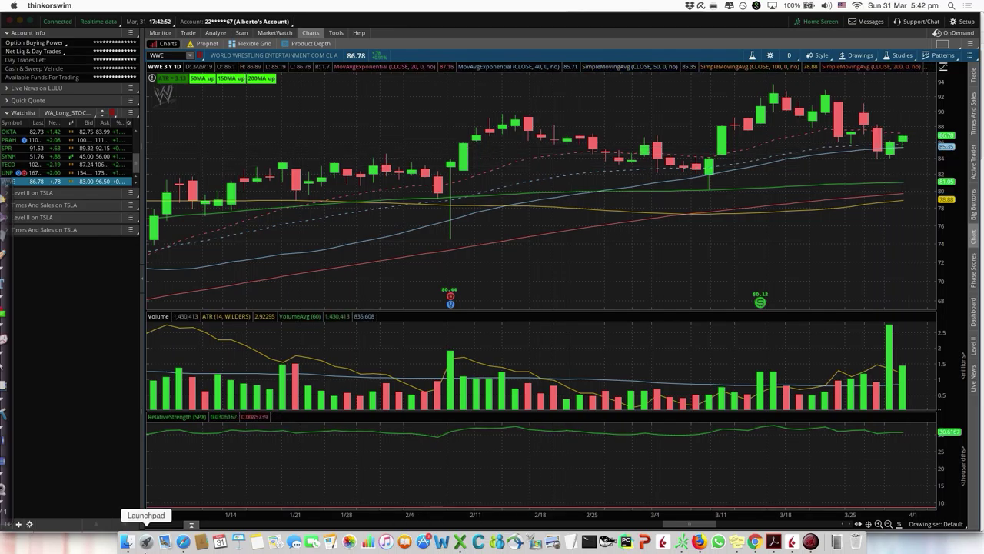
{"action": "left_click", "coordinate": [183, 542]}
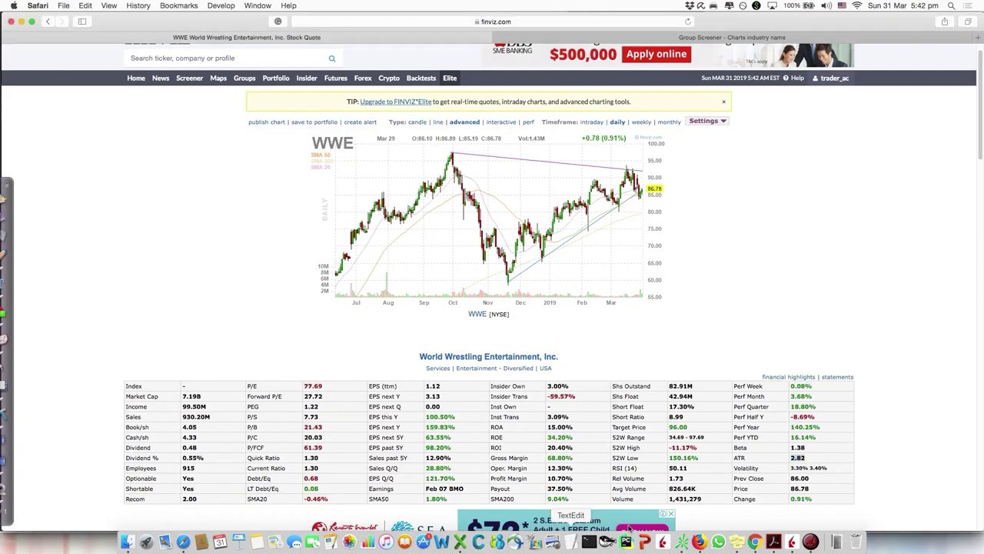
{"action": "left_click", "coordinate": [681, 542]}
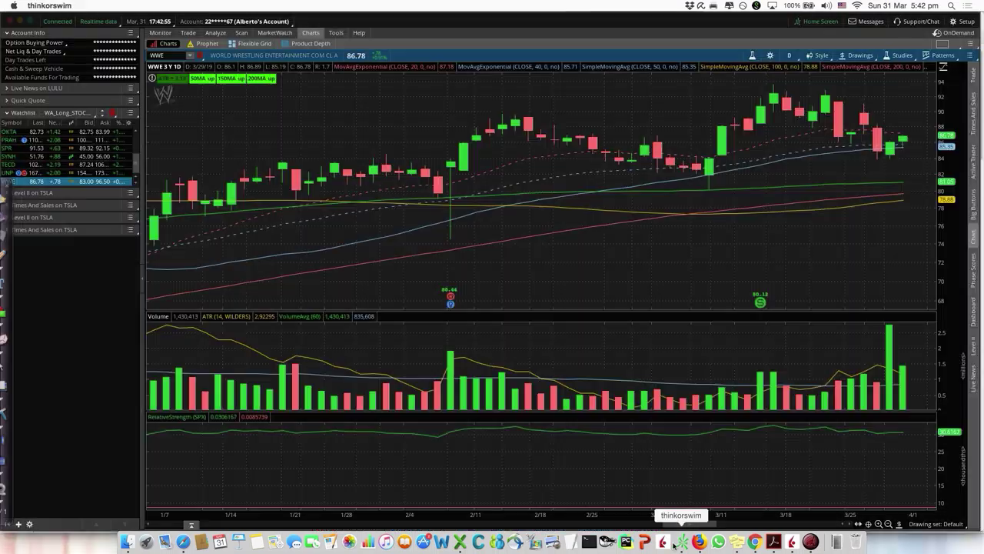
{"action": "left_click", "coordinate": [461, 542]}
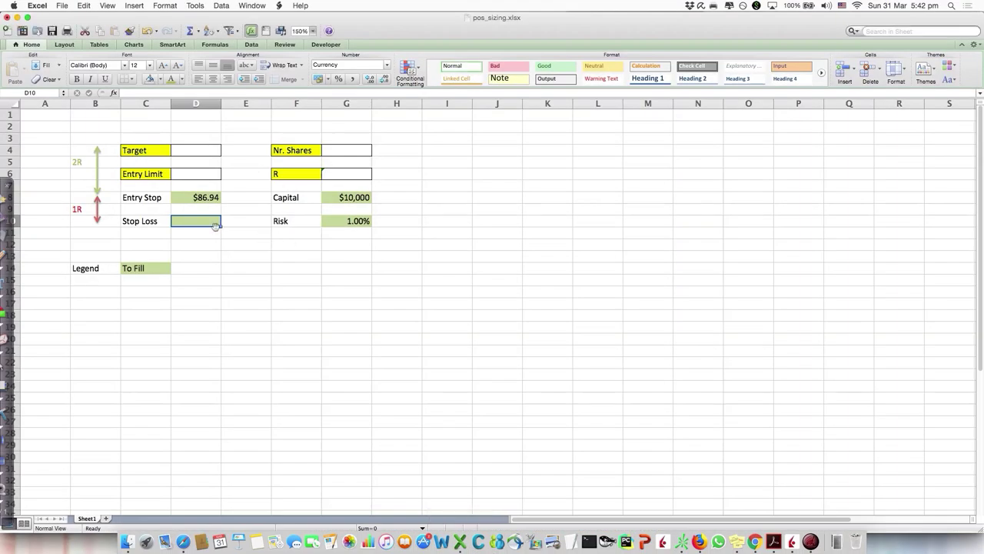
{"action": "type", "text": "=85"}
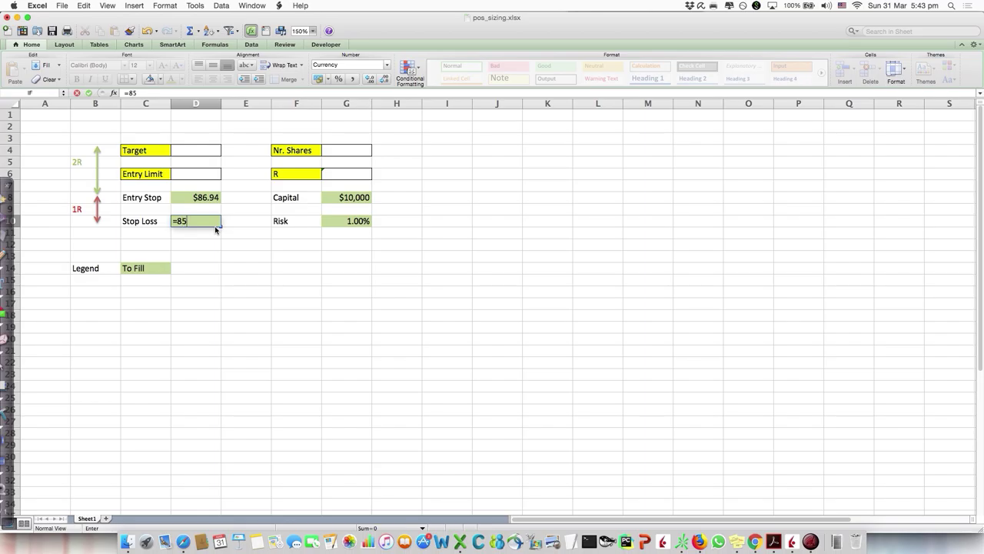
{"action": "type", "text": ".35-2.82"}
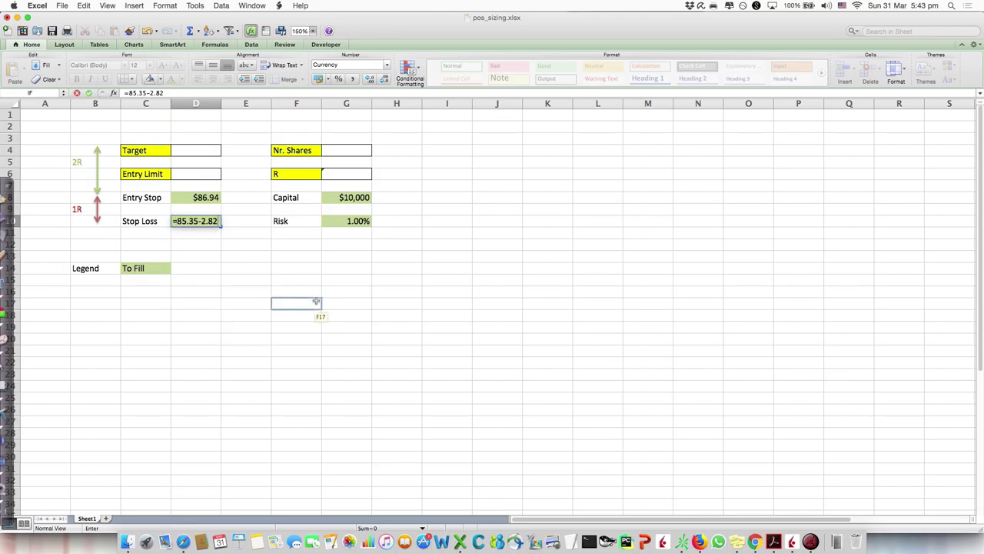
{"action": "key", "text": "Return"}
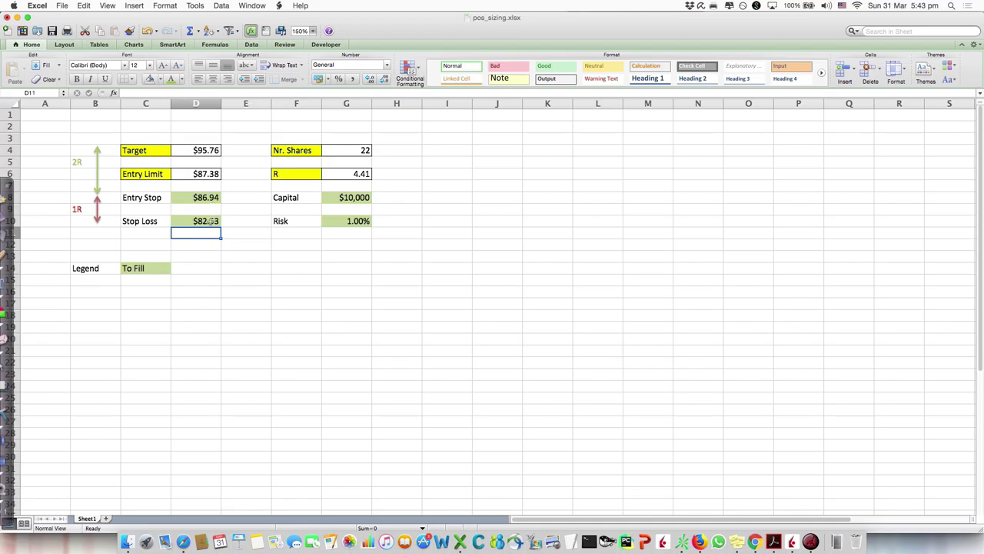
Review the four filled inputs in the sheet: Stop Loss, Entry Stop, Capital and Risk
{"action": "left_click", "coordinate": [211, 221]}
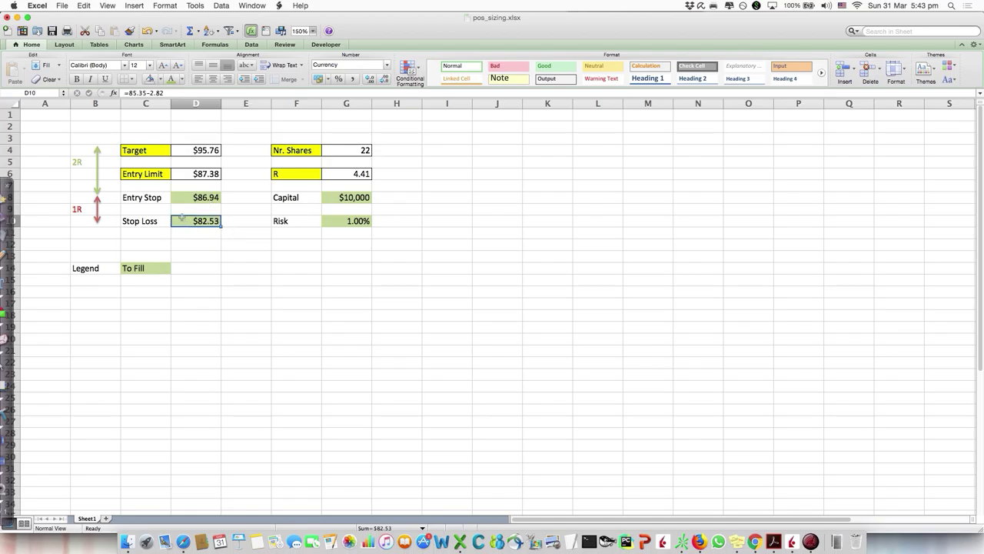
{"action": "left_click", "coordinate": [216, 197]}
{"action": "left_click", "coordinate": [339, 200]}
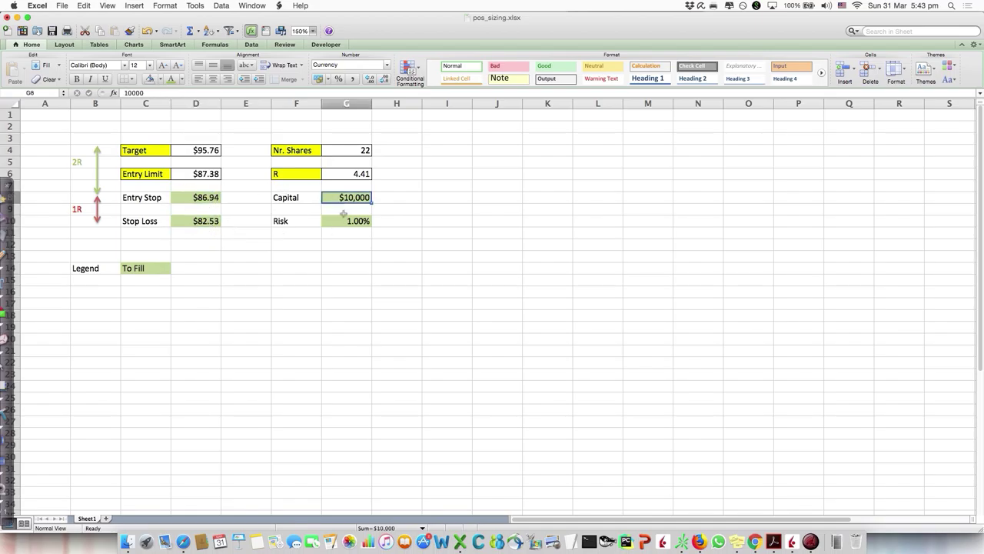
{"action": "left_click", "coordinate": [345, 220]}
{"action": "left_click", "coordinate": [216, 223]}
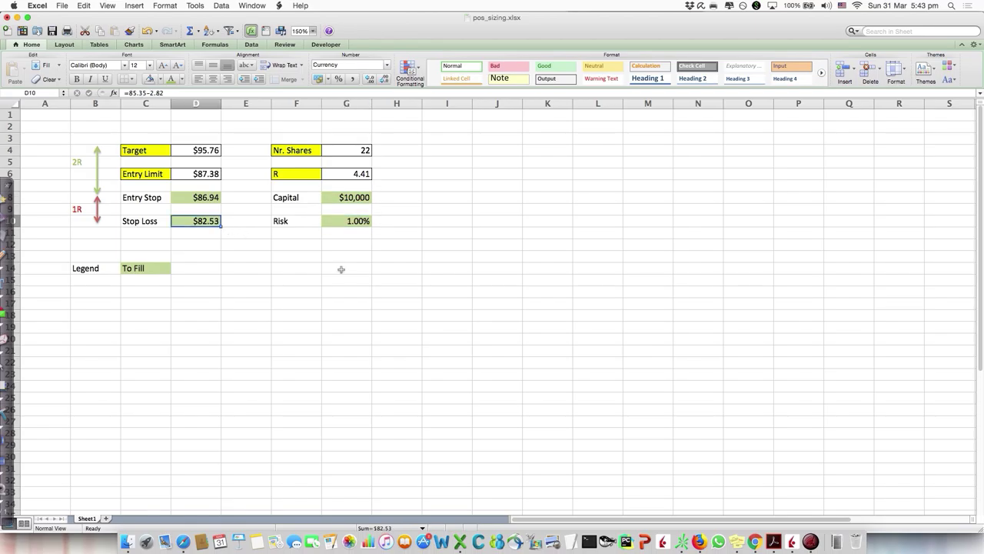
Inspect the formulas behind the Target, R, Entry Limit and Nr. Shares results
{"action": "left_click", "coordinate": [209, 151]}
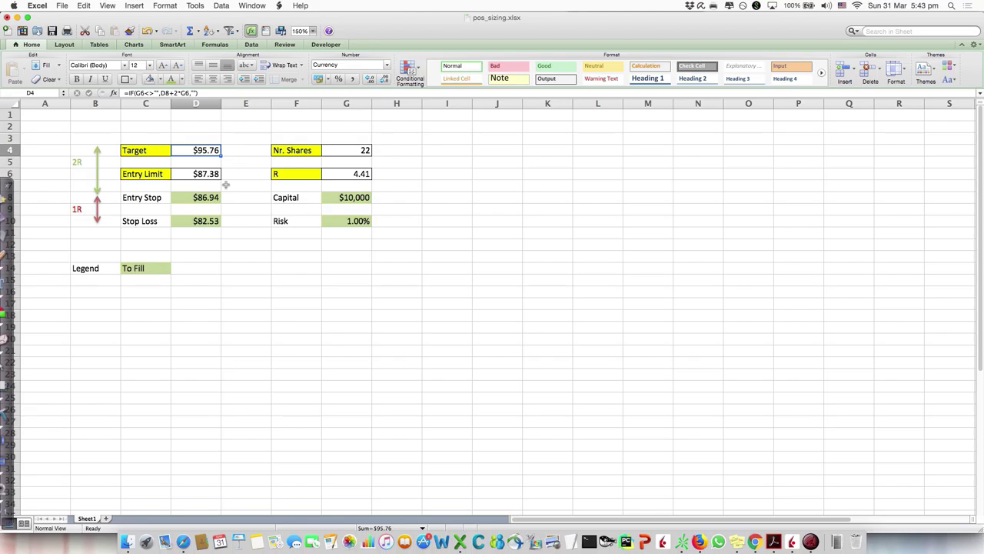
{"action": "left_click", "coordinate": [263, 185]}
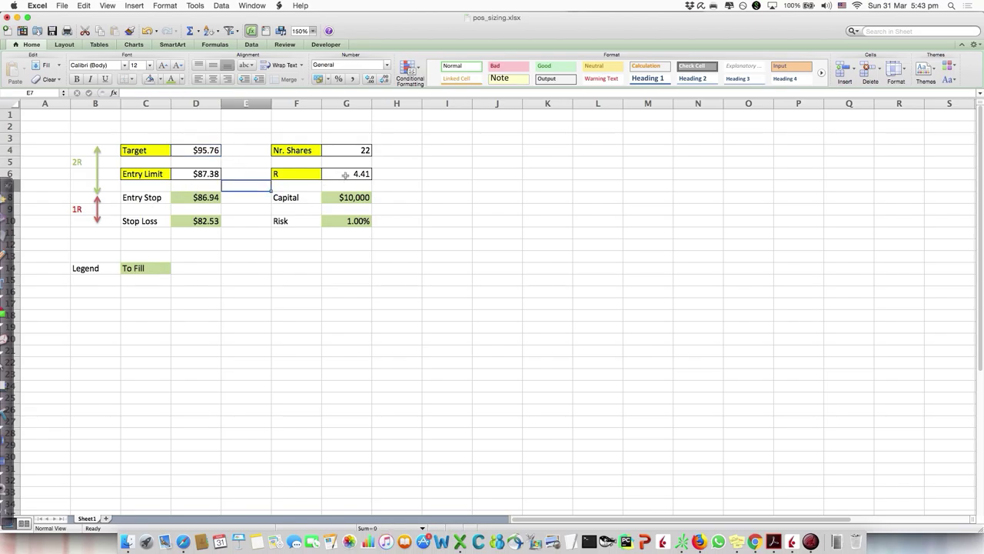
{"action": "left_click", "coordinate": [345, 175]}
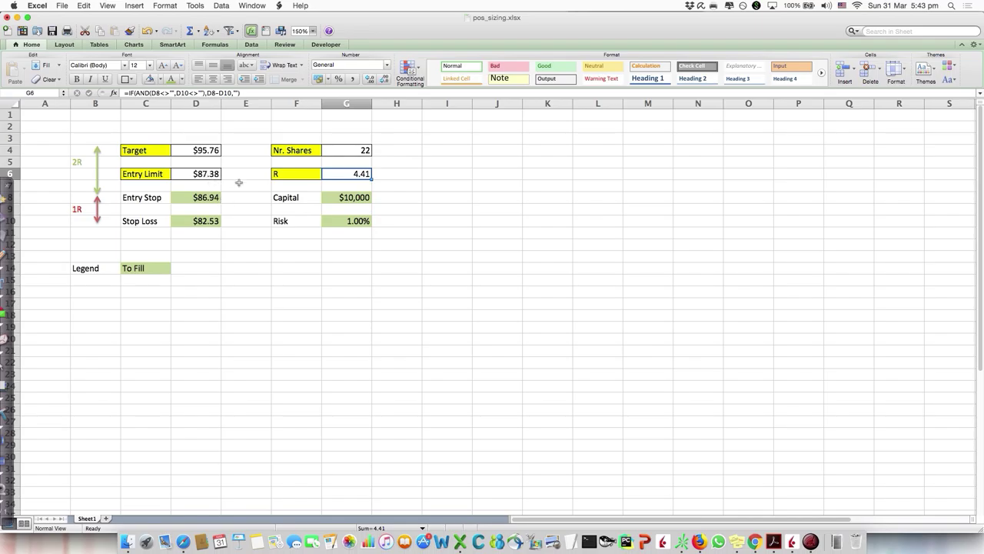
{"action": "left_click", "coordinate": [212, 170]}
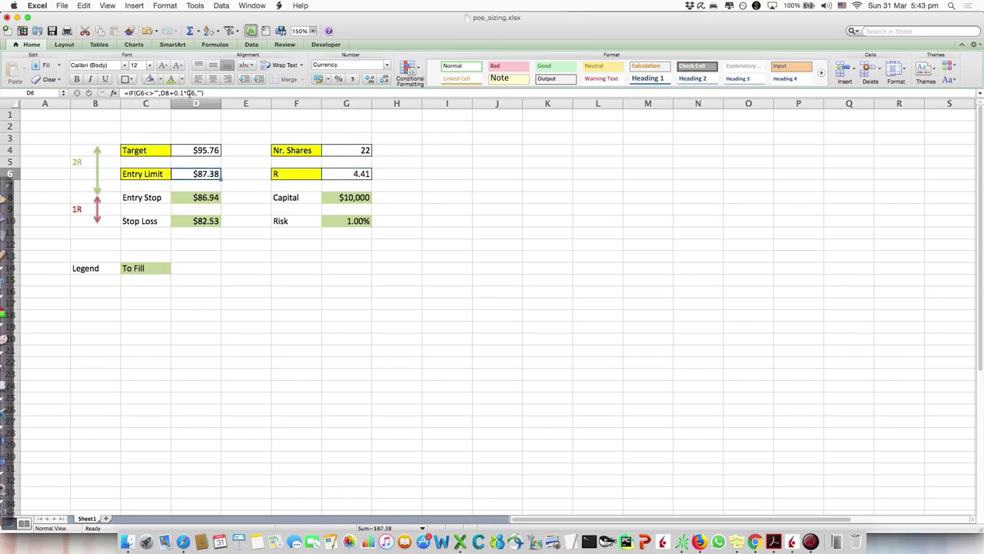
{"action": "left_click", "coordinate": [285, 258]}
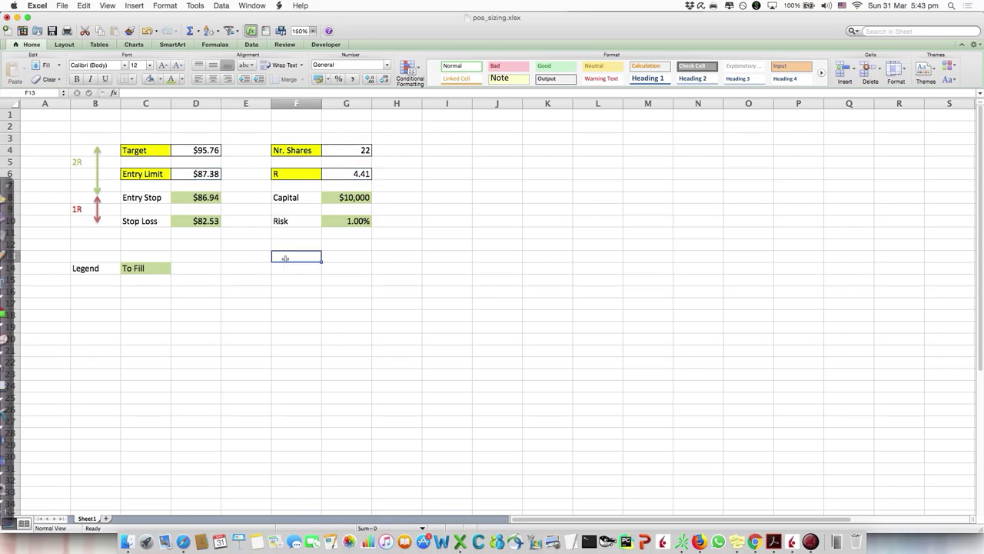
{"action": "left_click", "coordinate": [362, 151]}
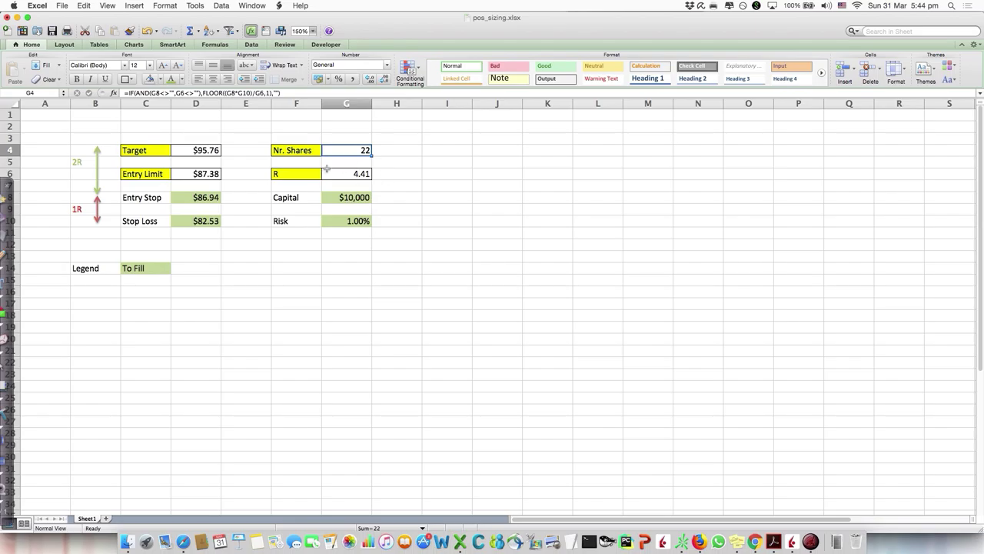
Calculate the total risk for 22 shares in cell I6 with =22*4.41 and check the formula
{"action": "left_click", "coordinate": [440, 171]}
{"action": "type", "text": "=22"}
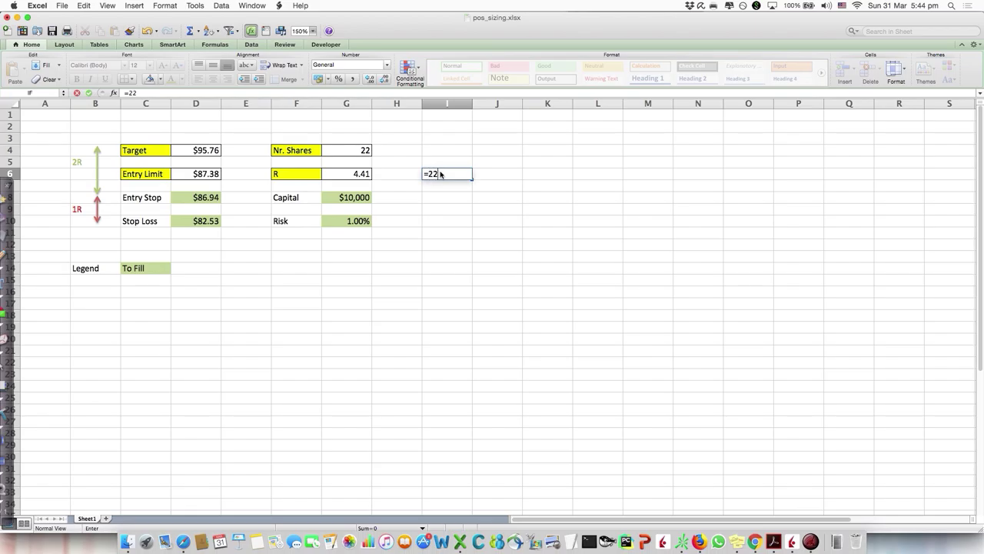
{"action": "type", "text": "*4.41"}
{"action": "key", "text": "Return"}
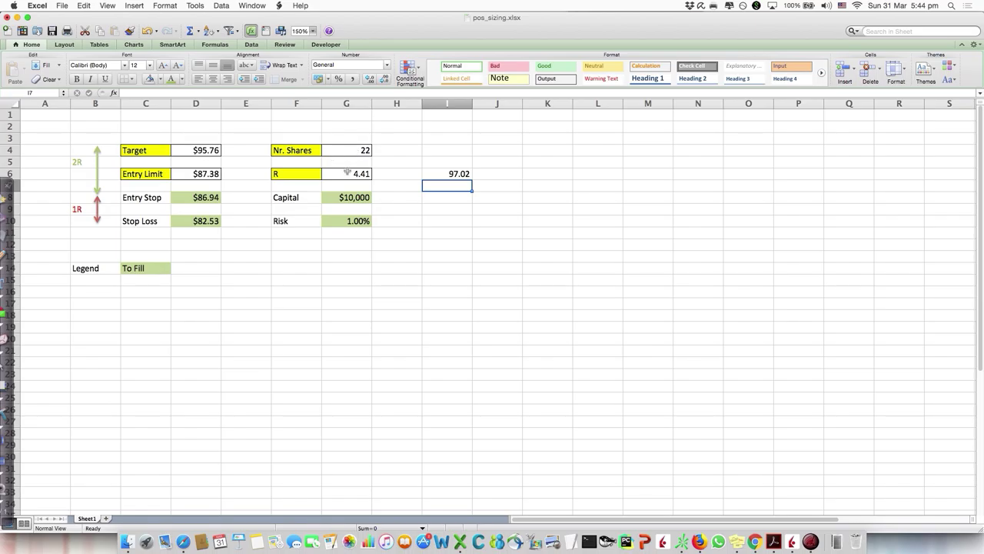
{"action": "left_click", "coordinate": [458, 171]}
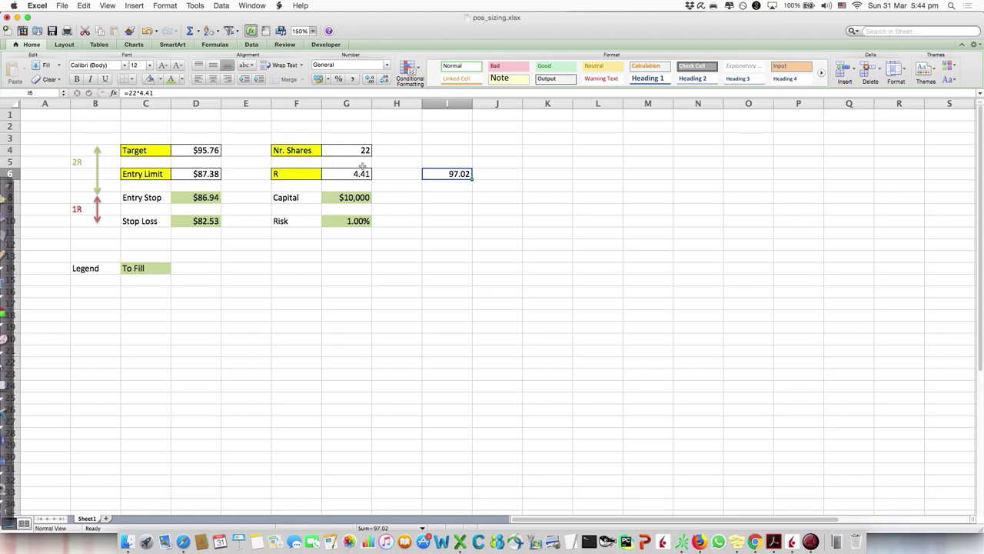
Calculate the total risk for 23 shares in cell I7 with =23*G6 for comparison
{"action": "left_click", "coordinate": [447, 184]}
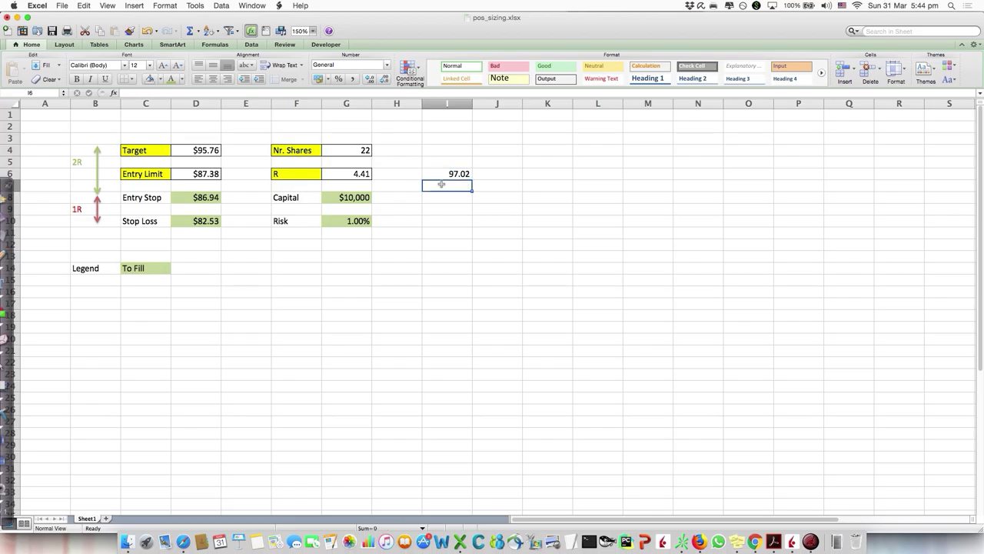
{"action": "type", "text": "=23*"}
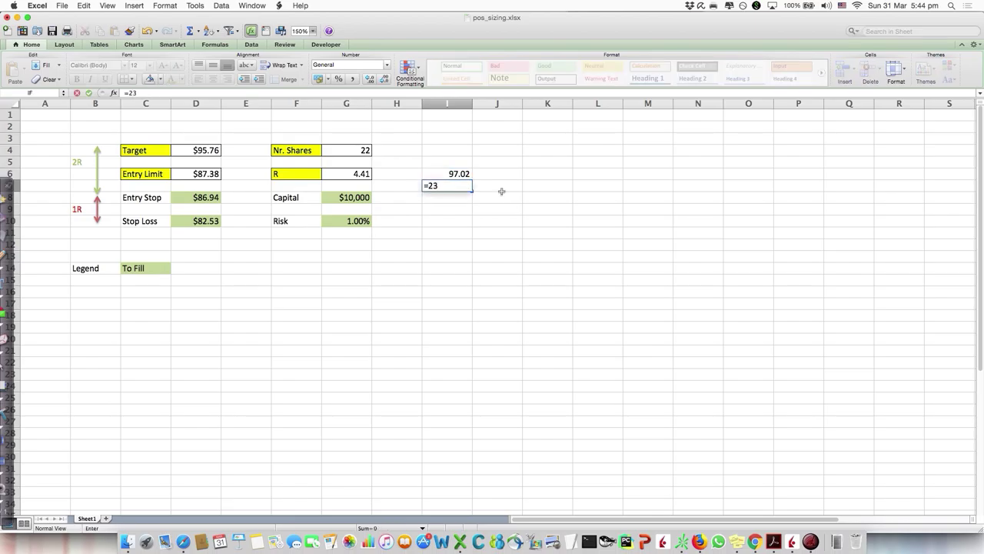
{"action": "left_click", "coordinate": [331, 175]}
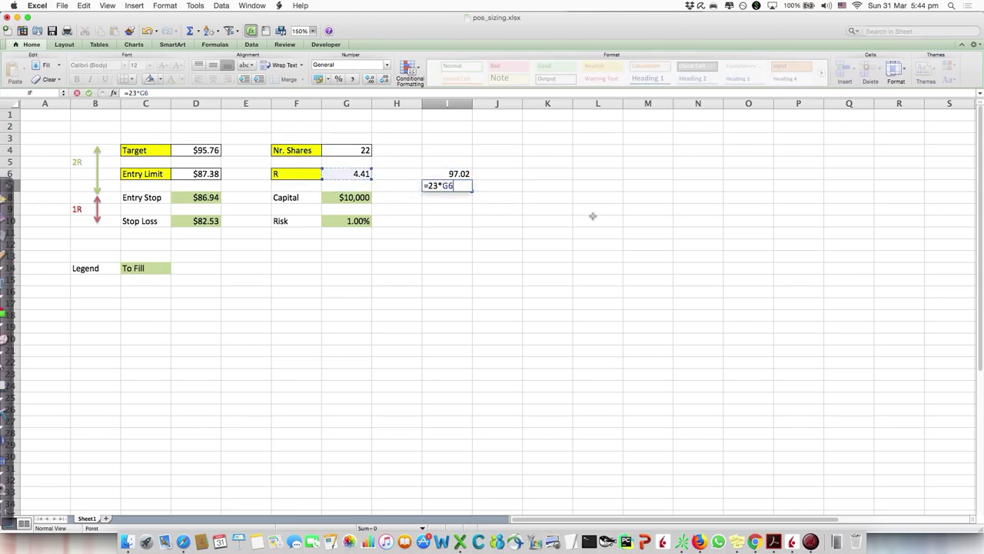
{"action": "key", "text": "Return"}
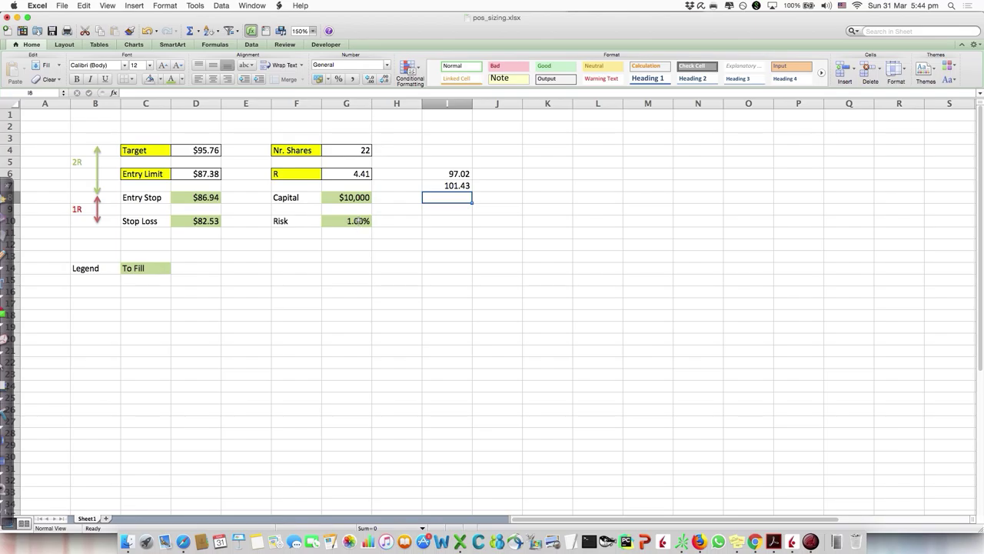
Clear the two total-risk test calculations from cells I6 and I7
{"action": "left_click", "coordinate": [431, 186]}
{"action": "key", "text": "BackSpace"}
{"action": "key", "text": "Up"}
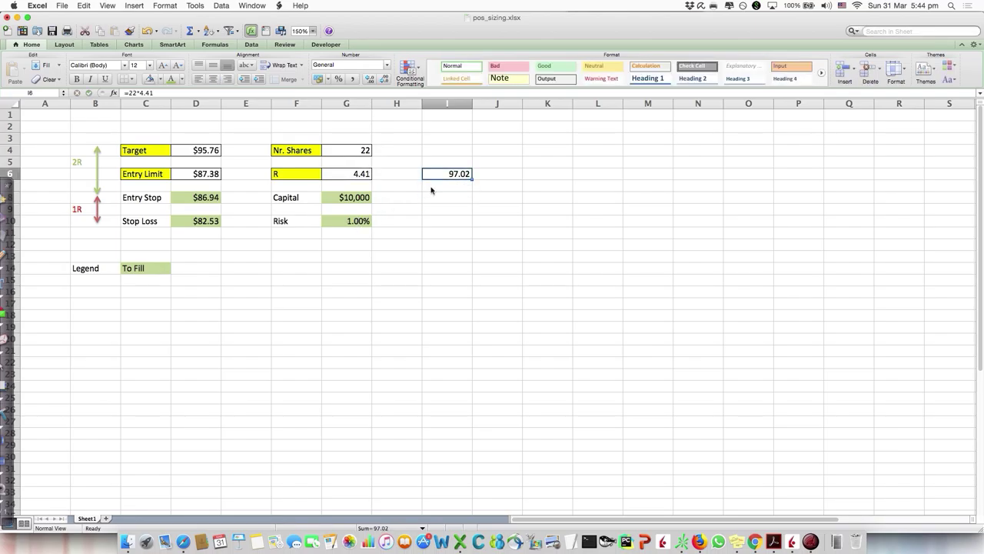
{"action": "key", "text": "BackSpace"}
{"action": "key", "text": "Down"}
{"action": "left_click", "coordinate": [461, 201]}
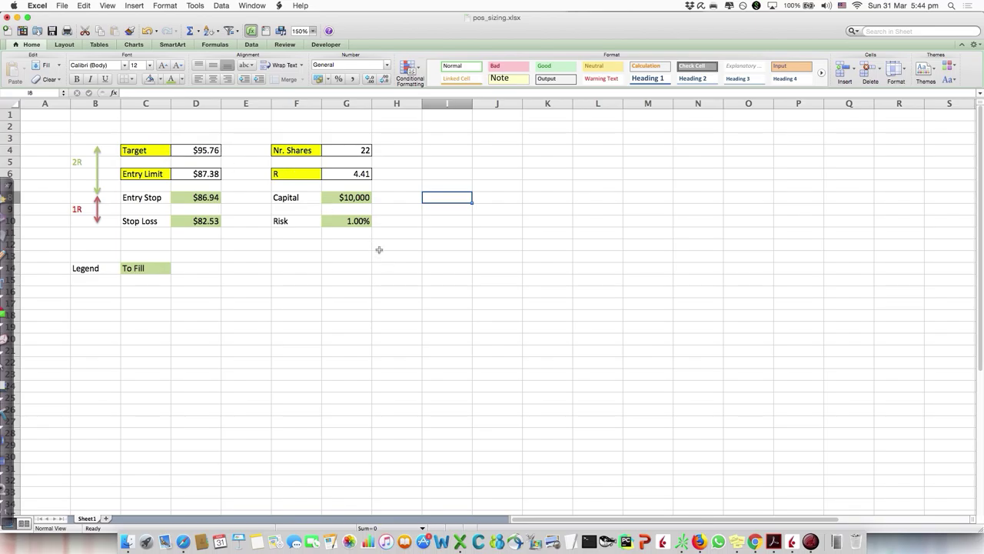
{"action": "left_click", "coordinate": [411, 292]}
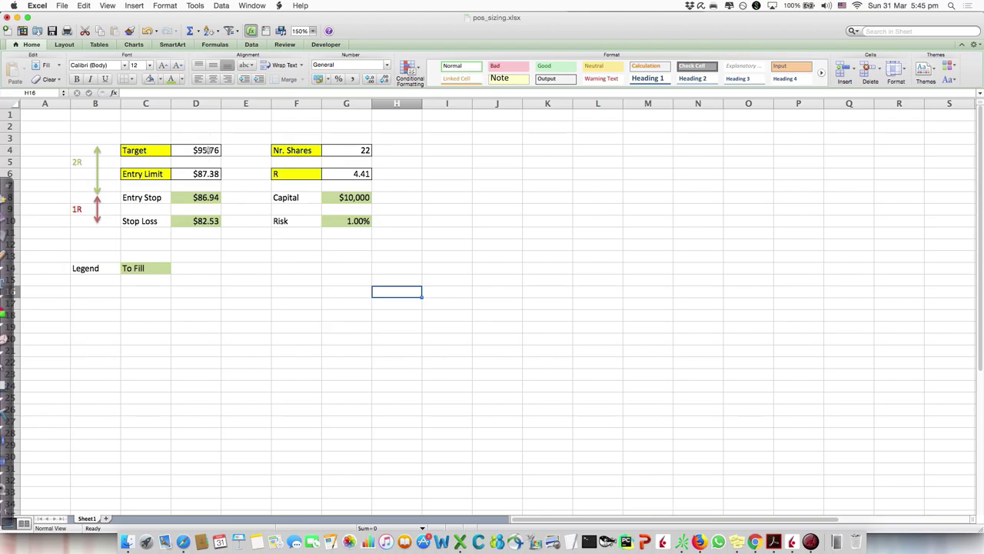
Switch to thinkorswim and mark the stop loss on the WWE chart with a horizontal line at about 82.52
{"action": "left_click", "coordinate": [197, 226]}
{"action": "left_click", "coordinate": [212, 148]}
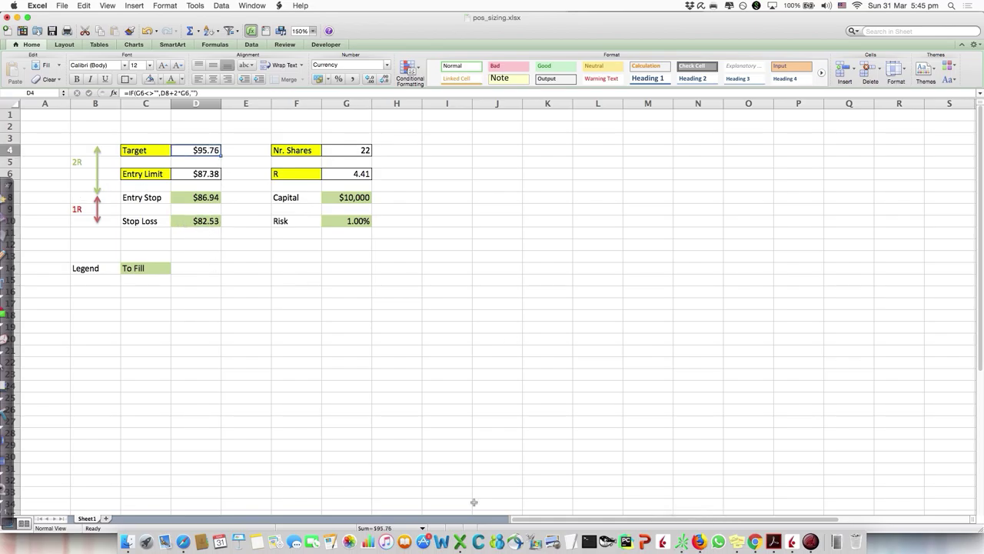
{"action": "left_click", "coordinate": [682, 541]}
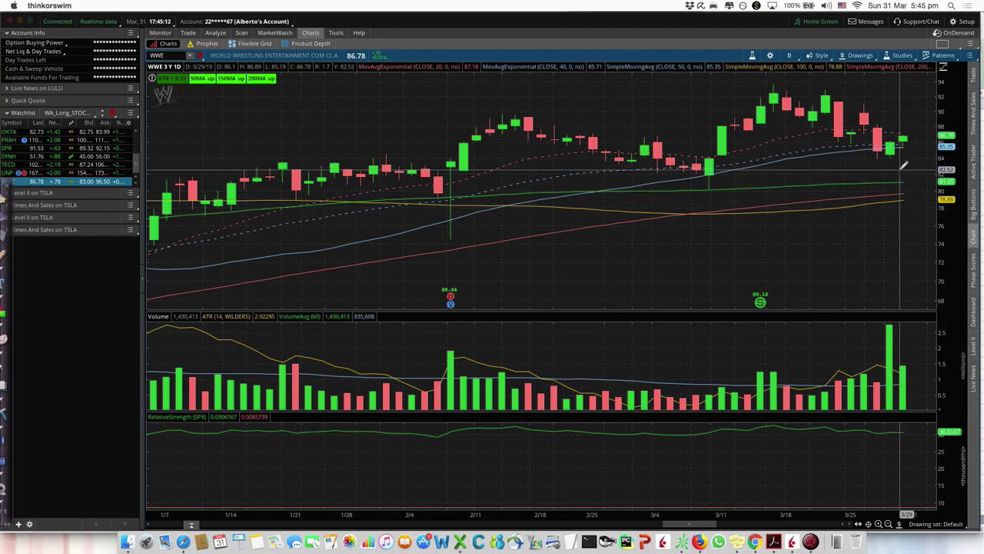
{"action": "left_click_drag", "start_coordinate": [900, 167], "coordinate": [879, 167]}
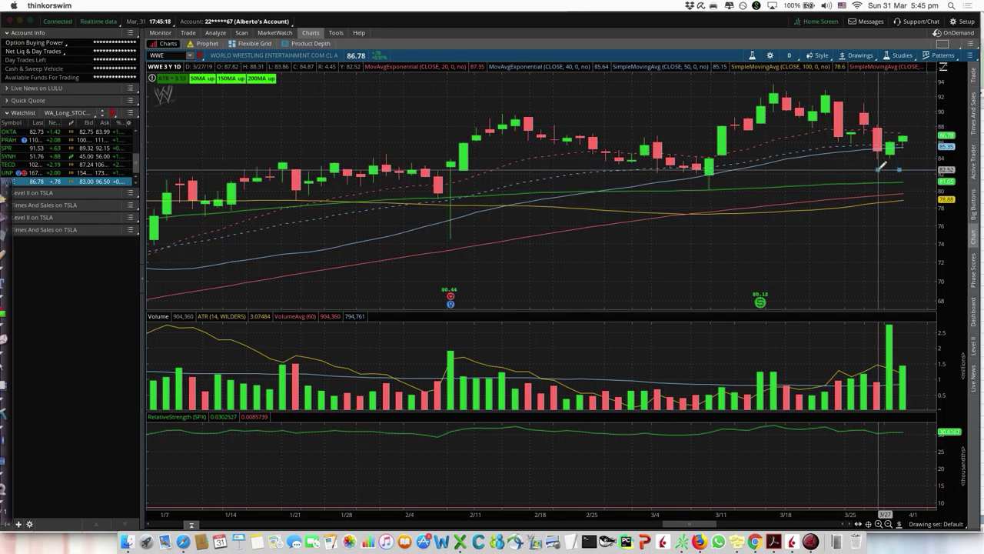
{"action": "left_click", "coordinate": [890, 524]}
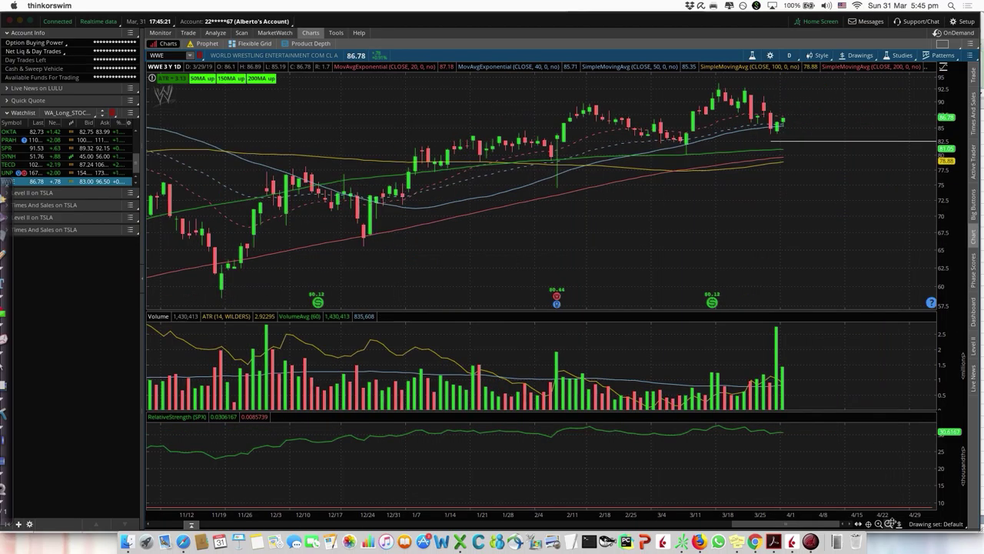
{"action": "left_click", "coordinate": [790, 139]}
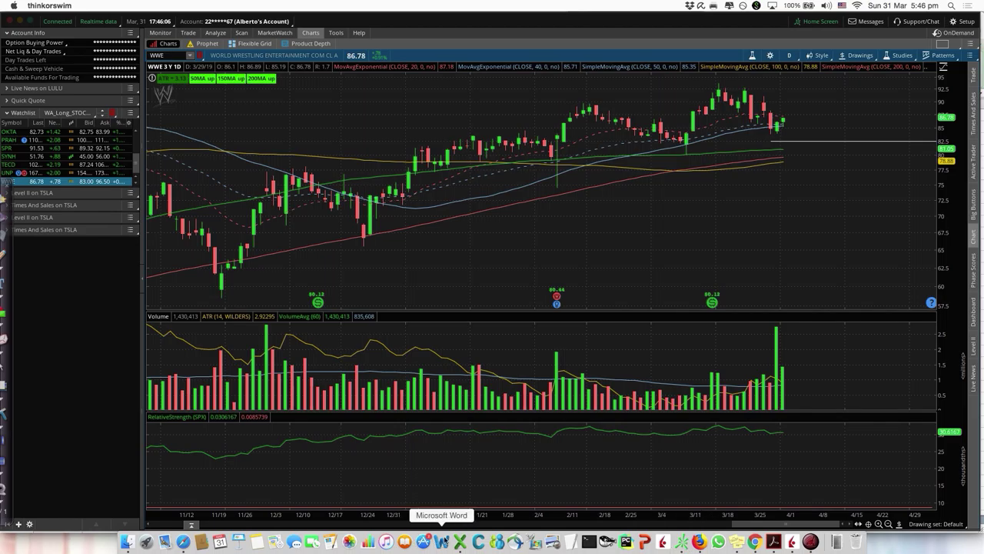
Recheck the sheet's target and mark it on the WWE chart in thinkorswim with a horizontal line at about 95.84
{"action": "left_click", "coordinate": [459, 541]}
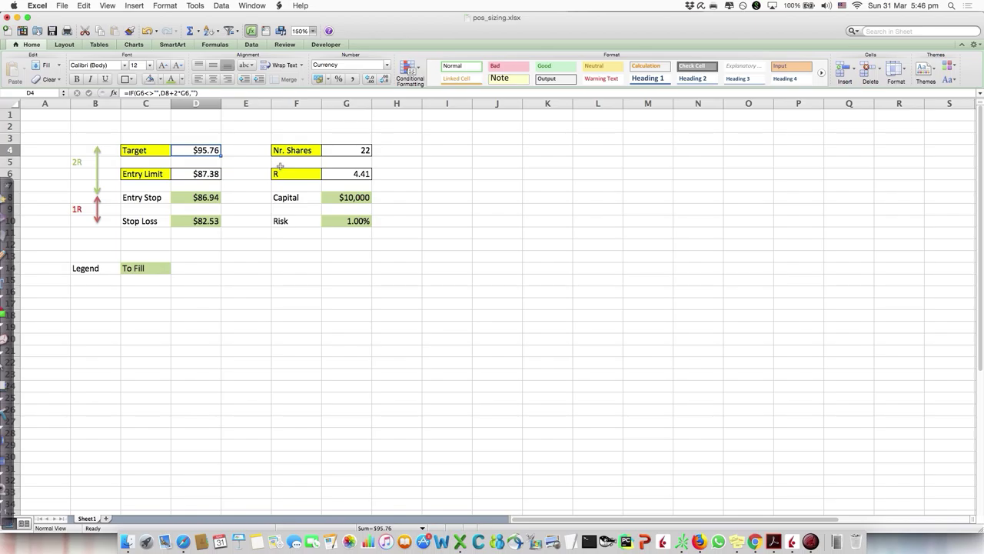
{"action": "left_click", "coordinate": [688, 542]}
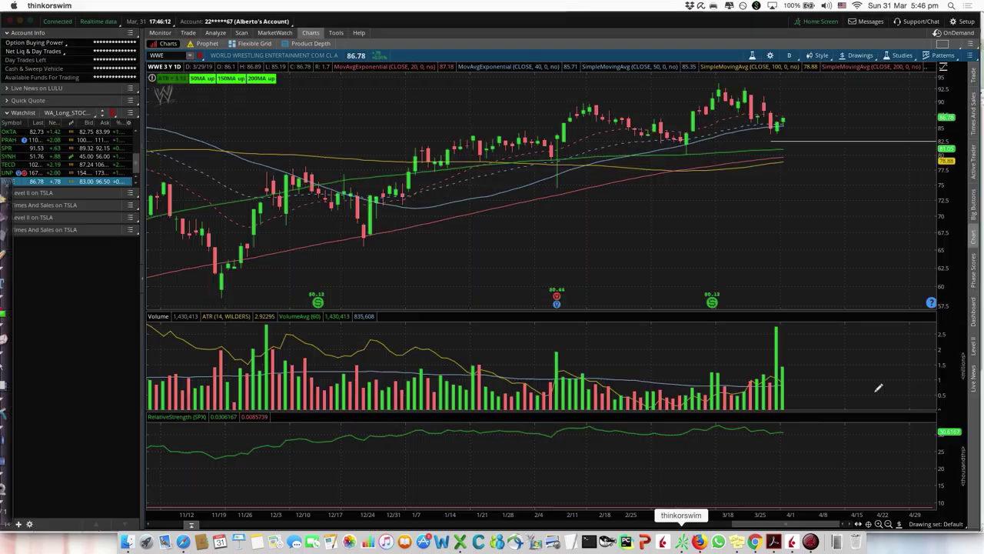
{"action": "left_click", "coordinate": [888, 524]}
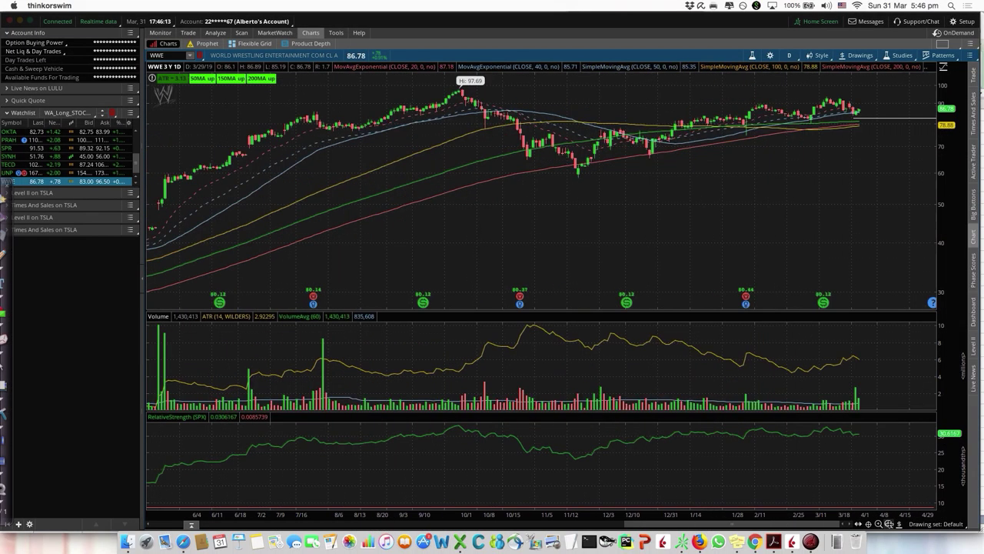
{"action": "left_click", "coordinate": [853, 92]}
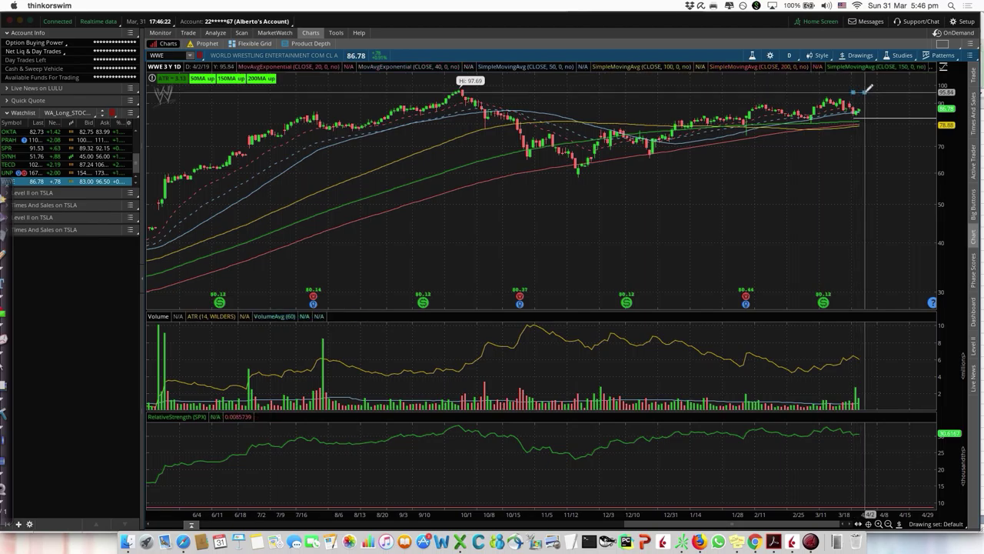
{"action": "left_click", "coordinate": [867, 90]}
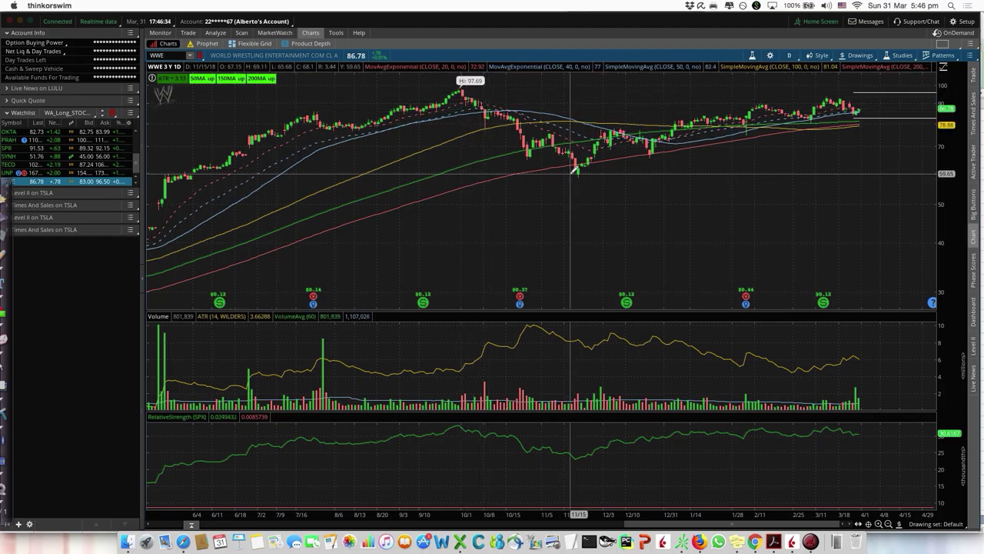
{"action": "mouse_move", "coordinate": [861, 87]}
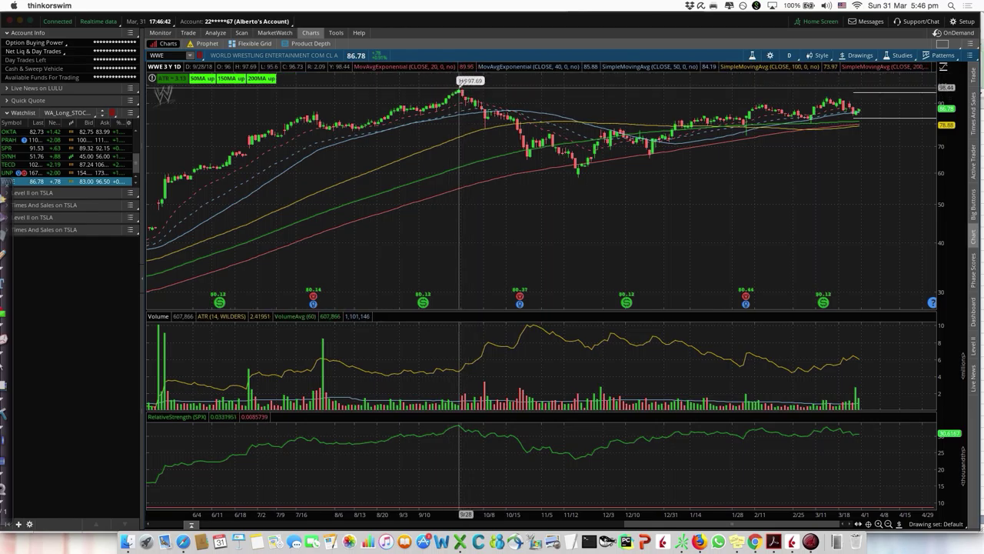
{"action": "left_click", "coordinate": [860, 90]}
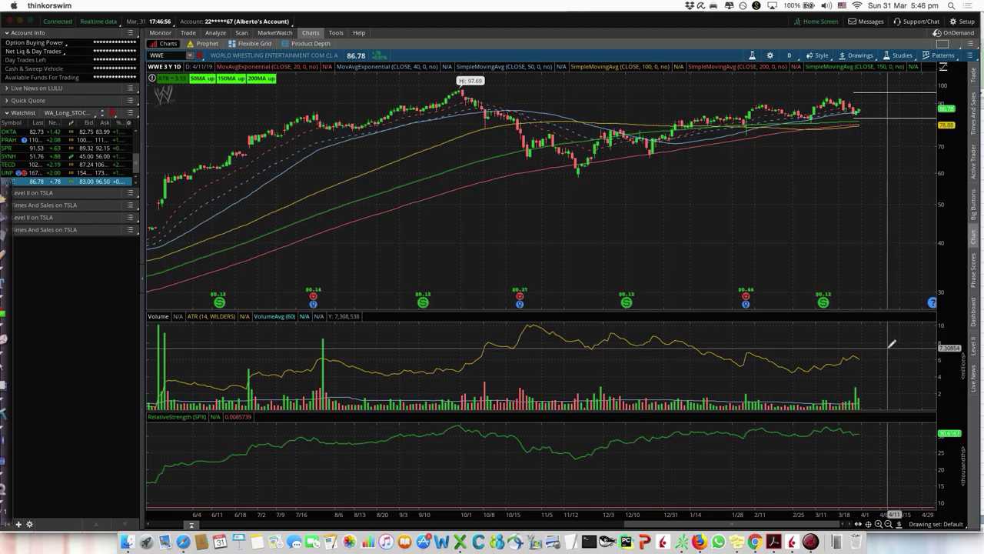
Compare the target and entry prices in pos_sizing.xlsx with the target line on the thinkorswim WWE chart
{"action": "left_click", "coordinate": [460, 542]}
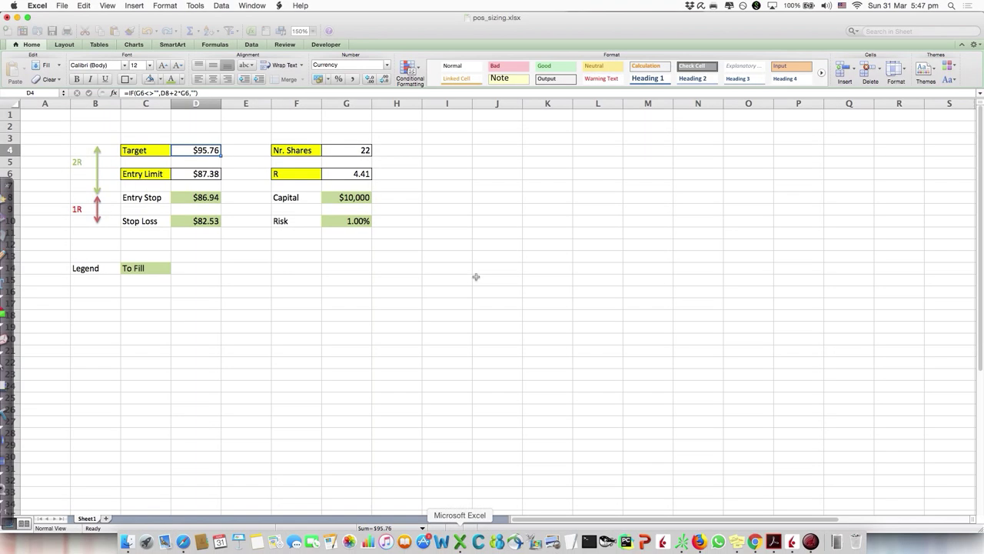
{"action": "left_click", "coordinate": [247, 172]}
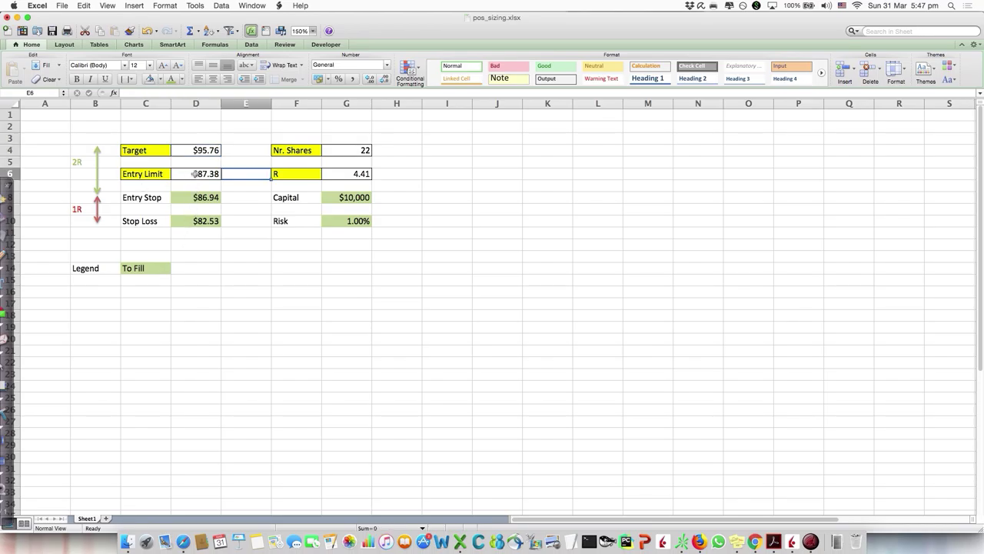
{"action": "left_click", "coordinate": [231, 252]}
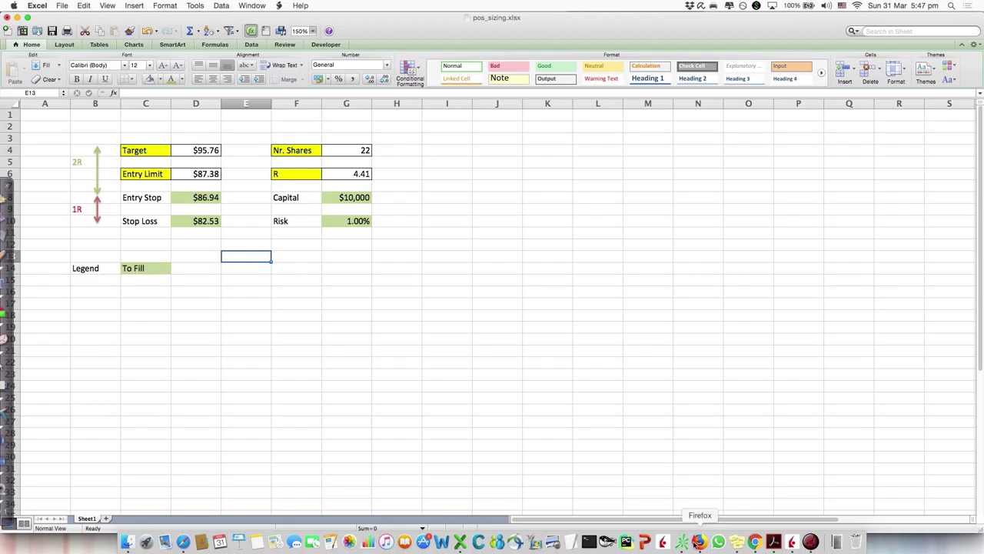
{"action": "left_click", "coordinate": [682, 541]}
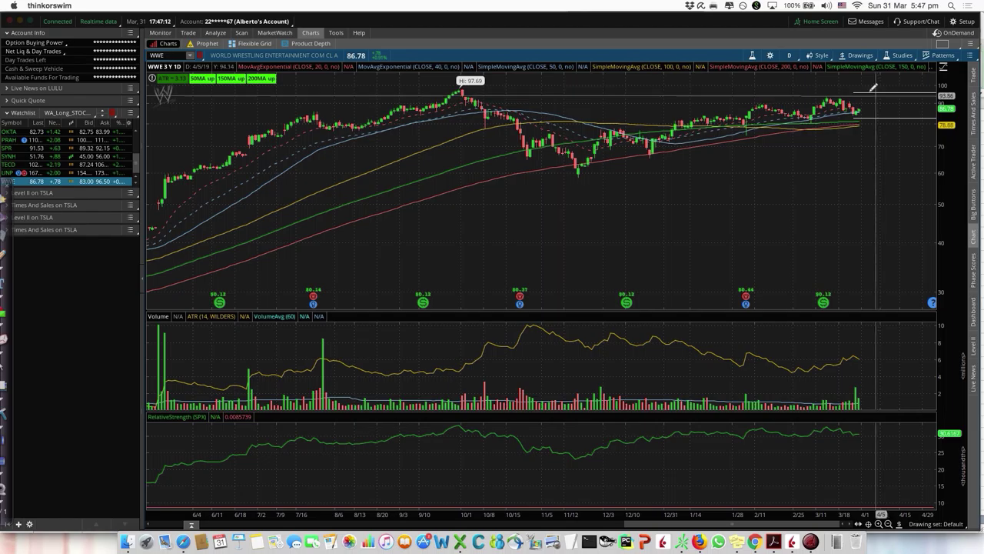
{"action": "left_click", "coordinate": [865, 91]}
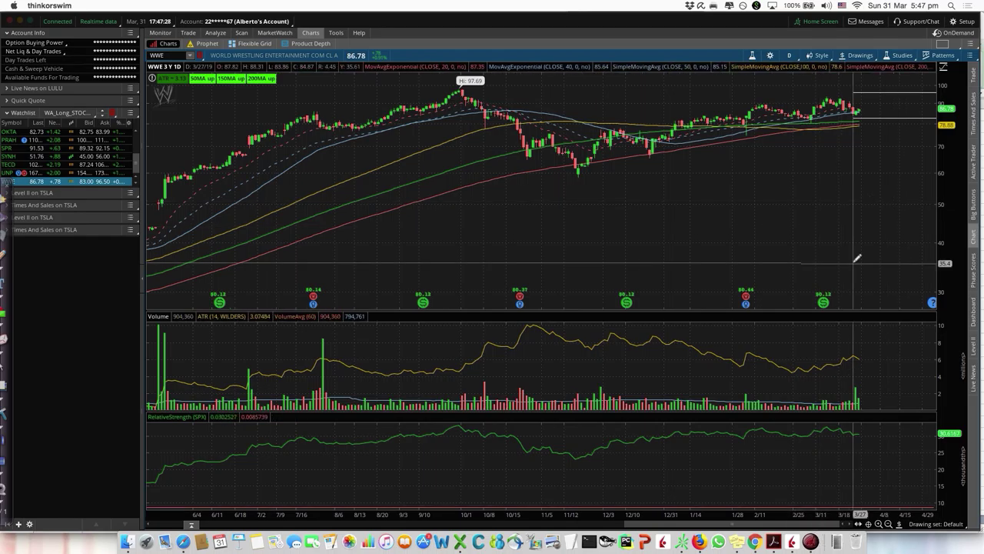
{"action": "mouse_move", "coordinate": [425, 77]}
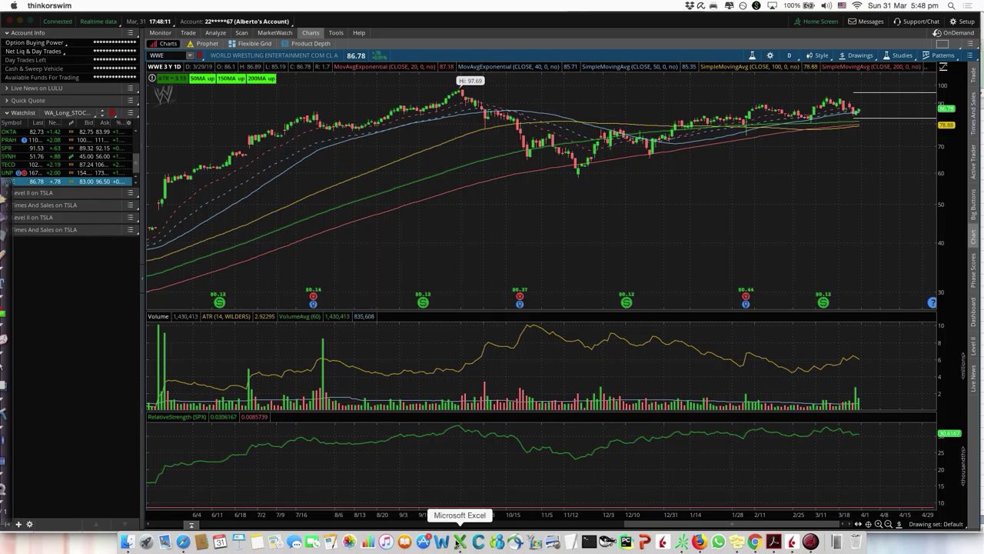
Switch to Excel and examine the Target, Entry Stop and Entry Limit cells, including the Entry Limit formula
{"action": "left_click", "coordinate": [459, 542]}
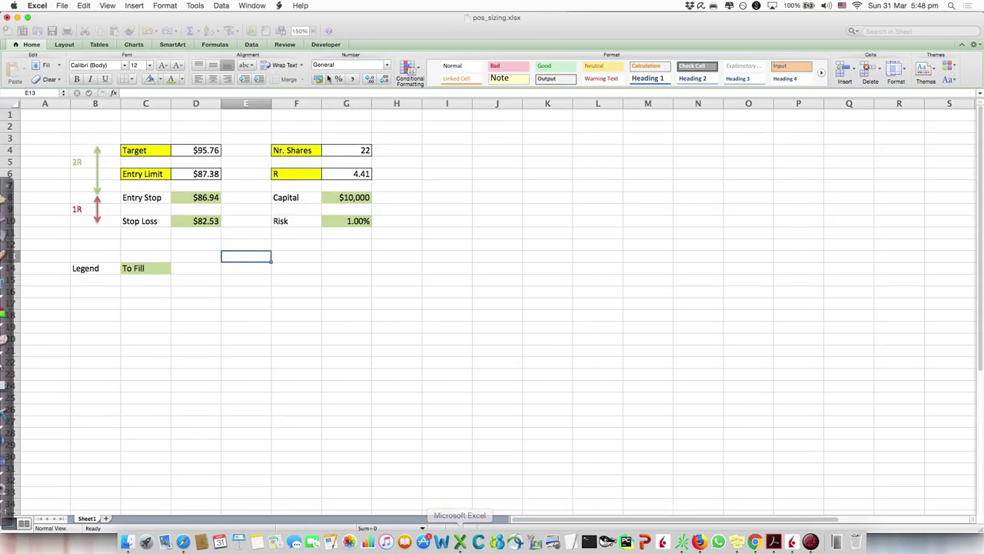
{"action": "left_click", "coordinate": [193, 148]}
{"action": "left_click", "coordinate": [238, 264]}
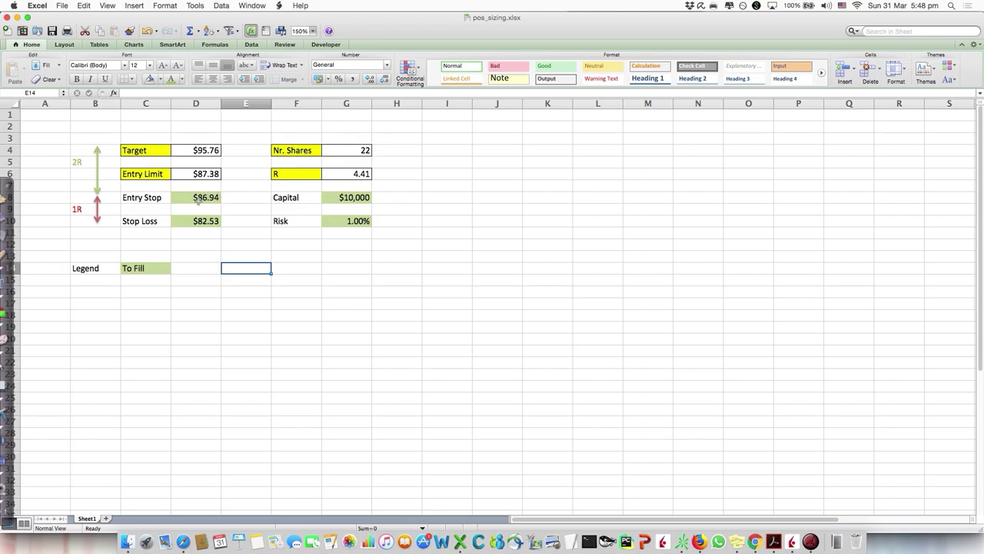
{"action": "left_click", "coordinate": [197, 199]}
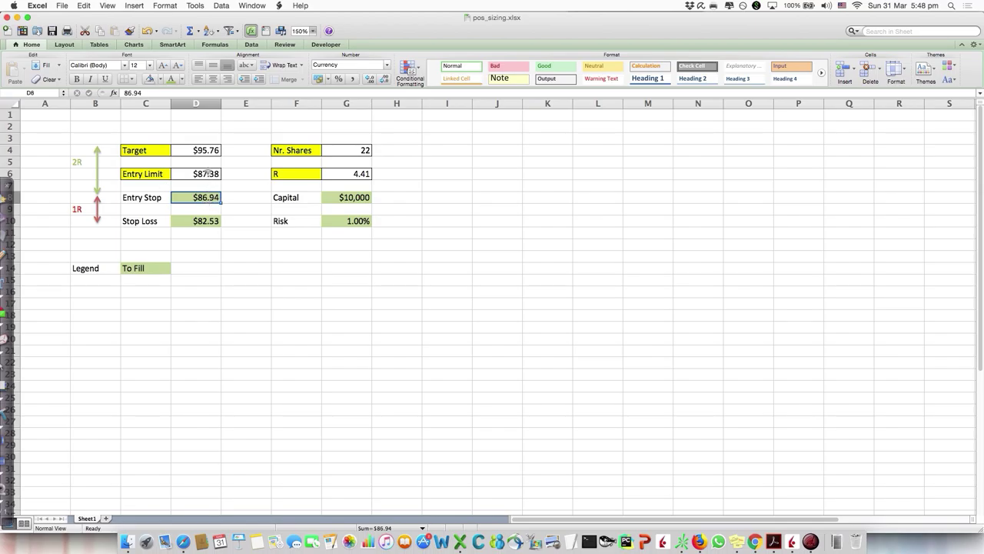
{"action": "left_click_drag", "start_coordinate": [209, 173], "coordinate": [204, 198]}
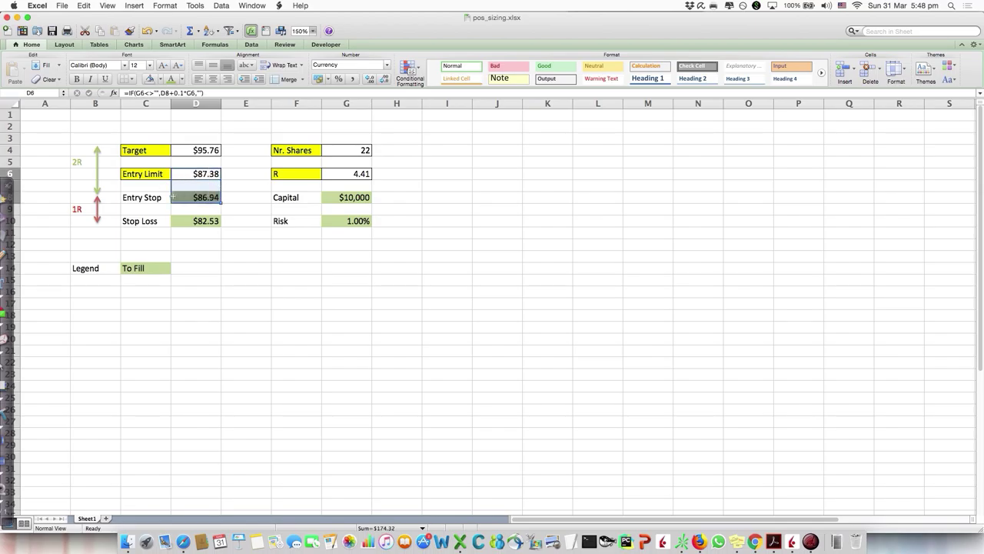
{"action": "left_click", "coordinate": [238, 169]}
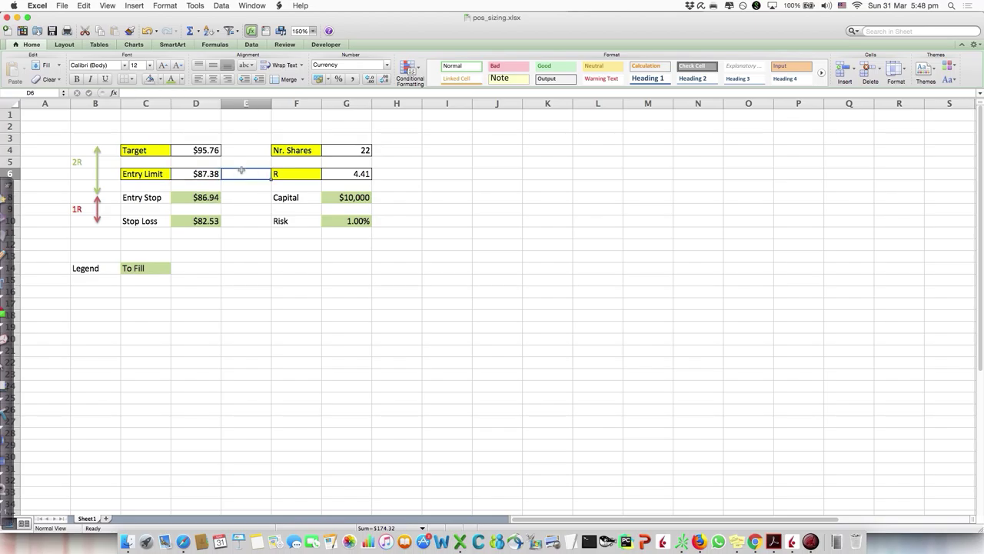
{"action": "left_click", "coordinate": [189, 174]}
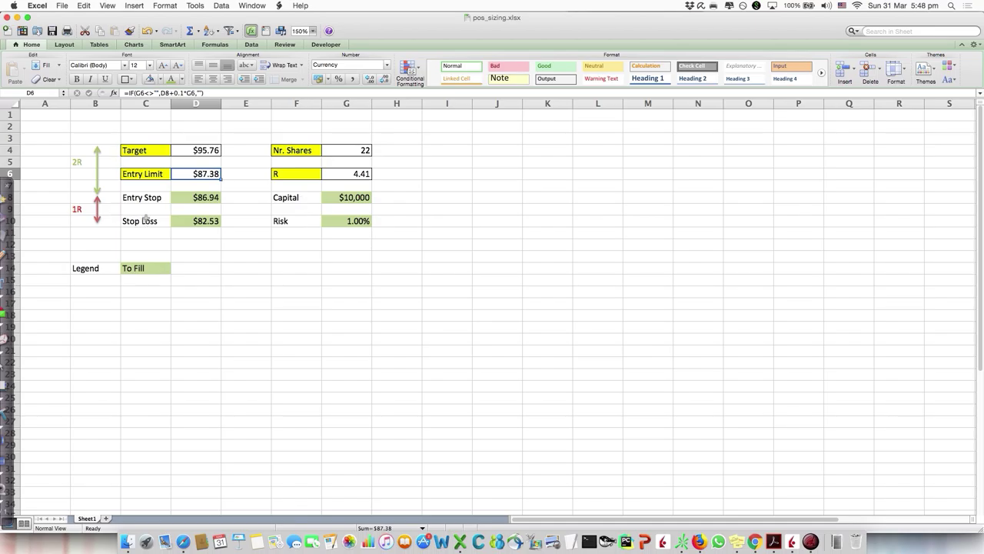
{"action": "left_click", "coordinate": [228, 159]}
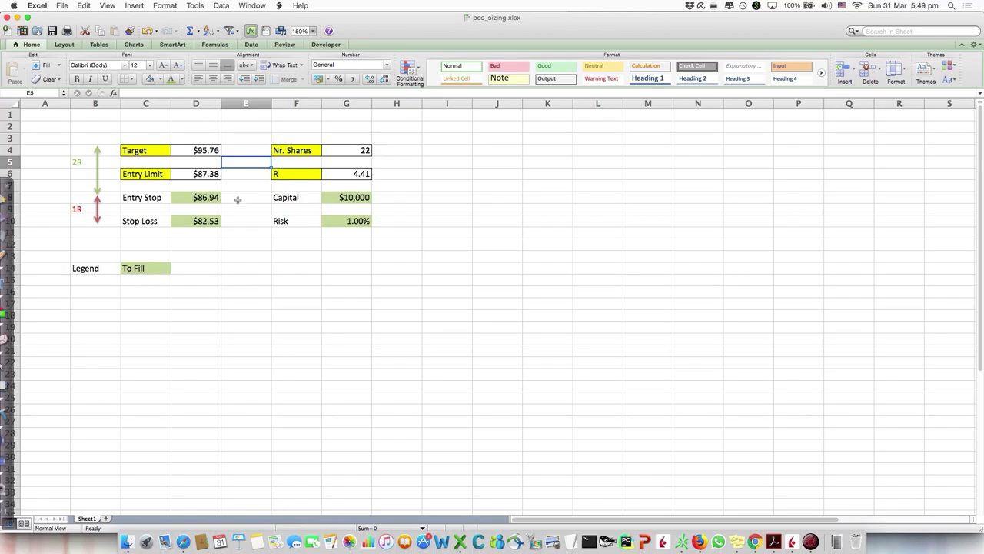
{"action": "left_click", "coordinate": [196, 185]}
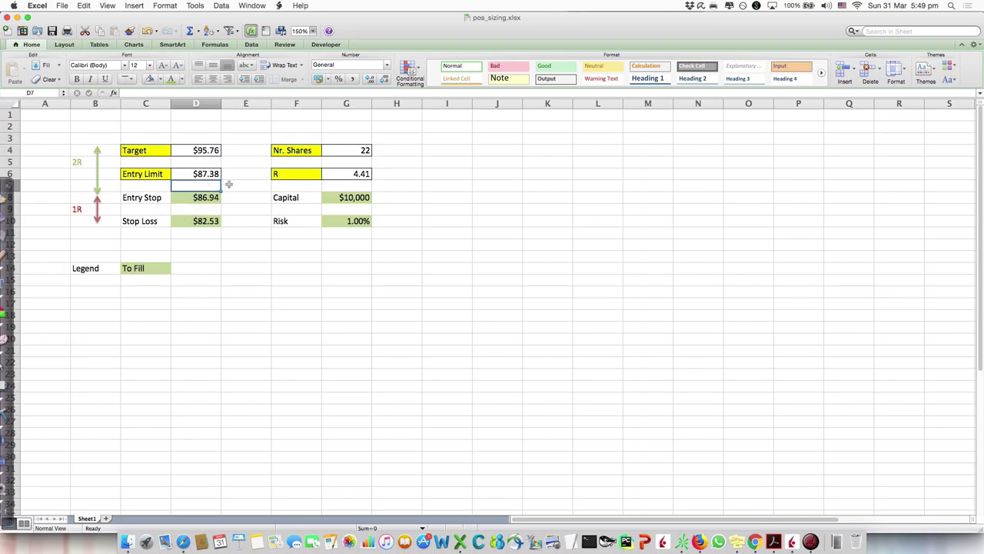
{"action": "left_click", "coordinate": [295, 282]}
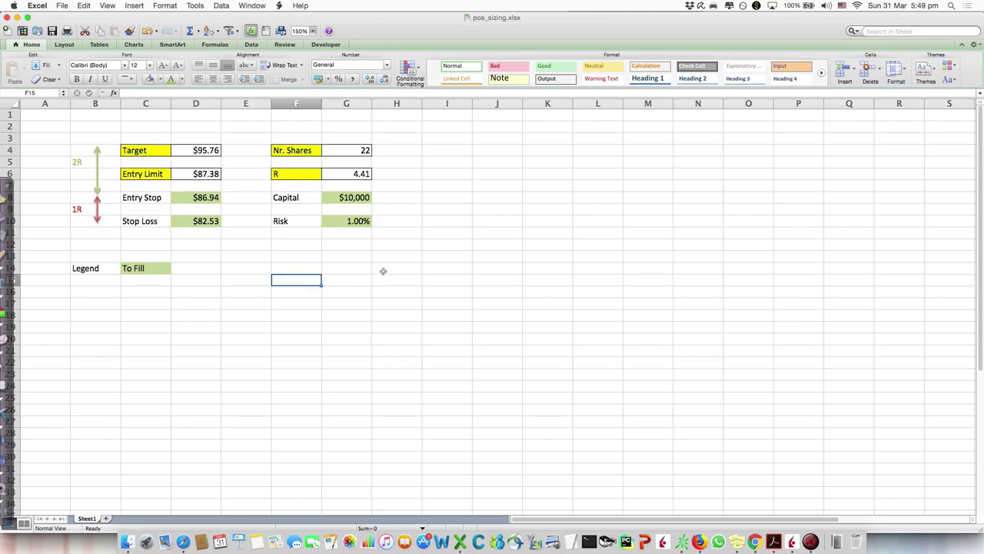
Load WWE in Trader Workstation's order entry and recheck the number of shares in pos_sizing.xlsx for the buy order
{"action": "left_click", "coordinate": [795, 541]}
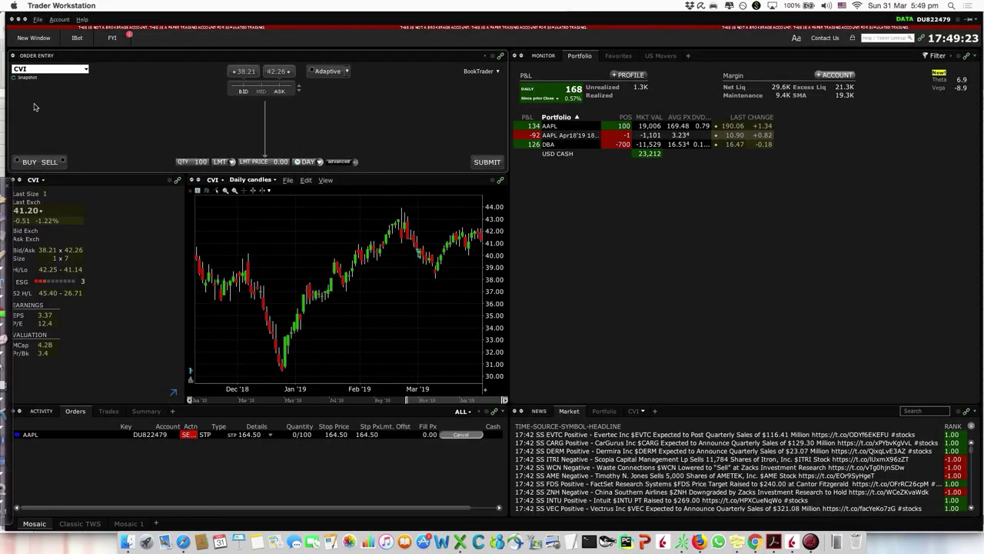
{"action": "left_click", "coordinate": [41, 68]}
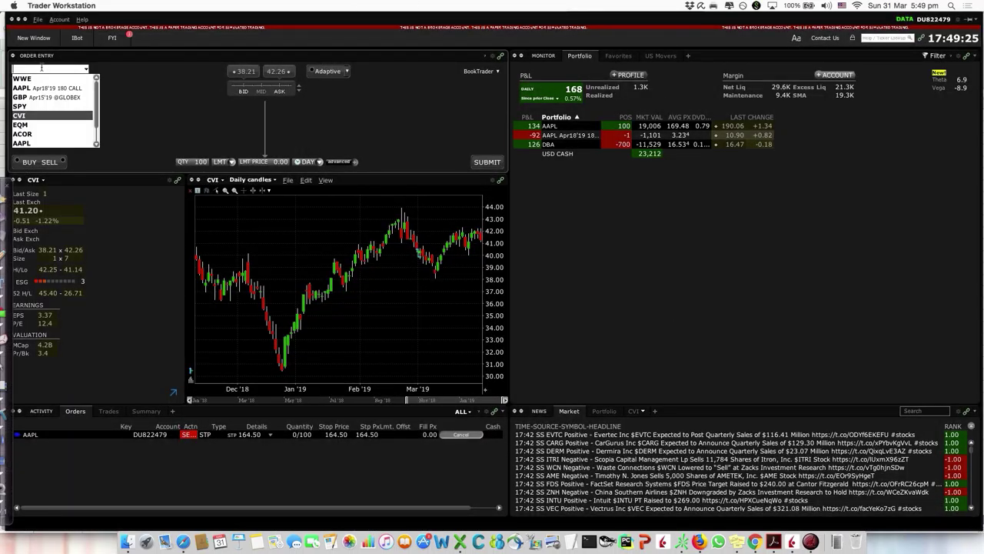
{"action": "left_click", "coordinate": [42, 80]}
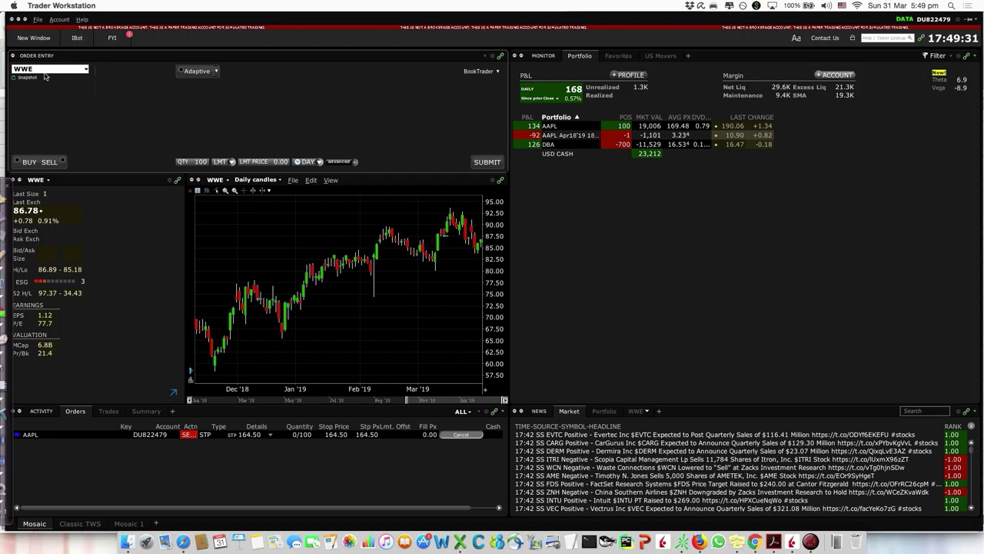
{"action": "left_click", "coordinate": [31, 162]}
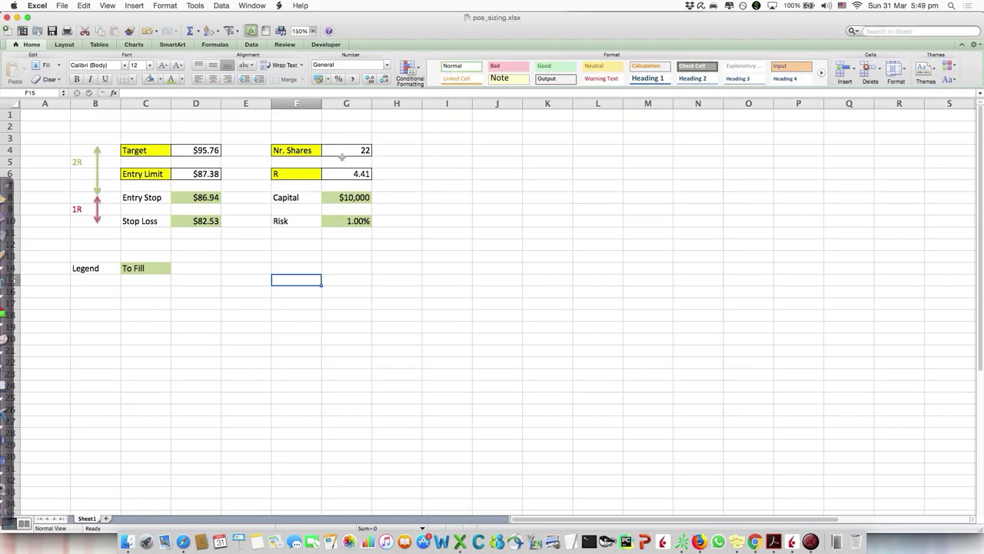
{"action": "left_click", "coordinate": [793, 542]}
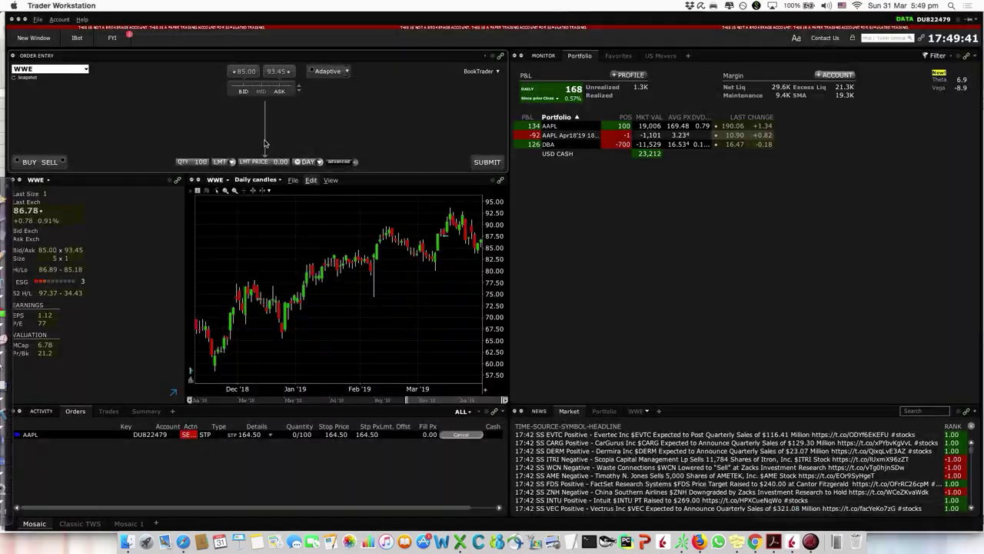
Set up the WWE order as a buy of 22 shares with the STP LMT order type
{"action": "left_click", "coordinate": [198, 161]}
{"action": "type", "text": "2"}
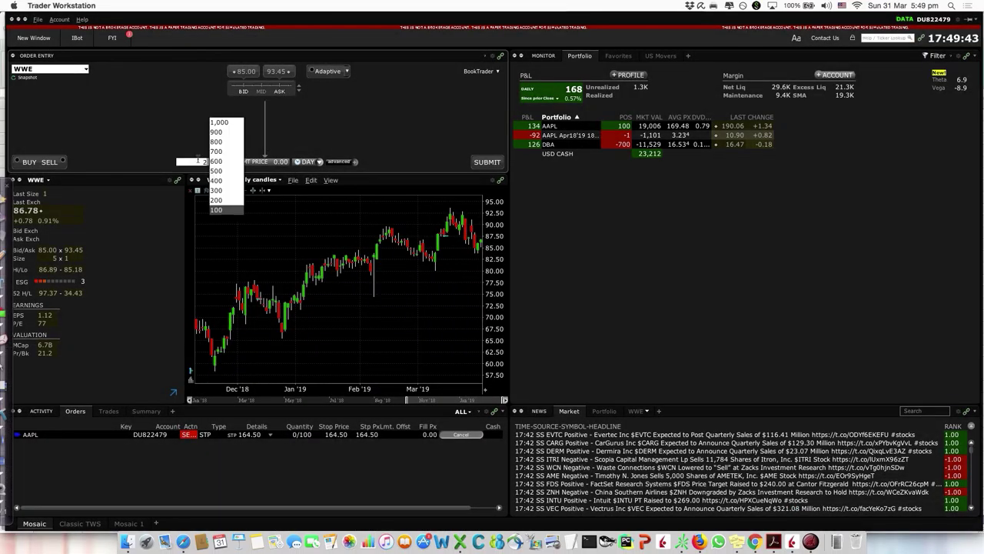
{"action": "type", "text": "2"}
{"action": "key", "text": "Return"}
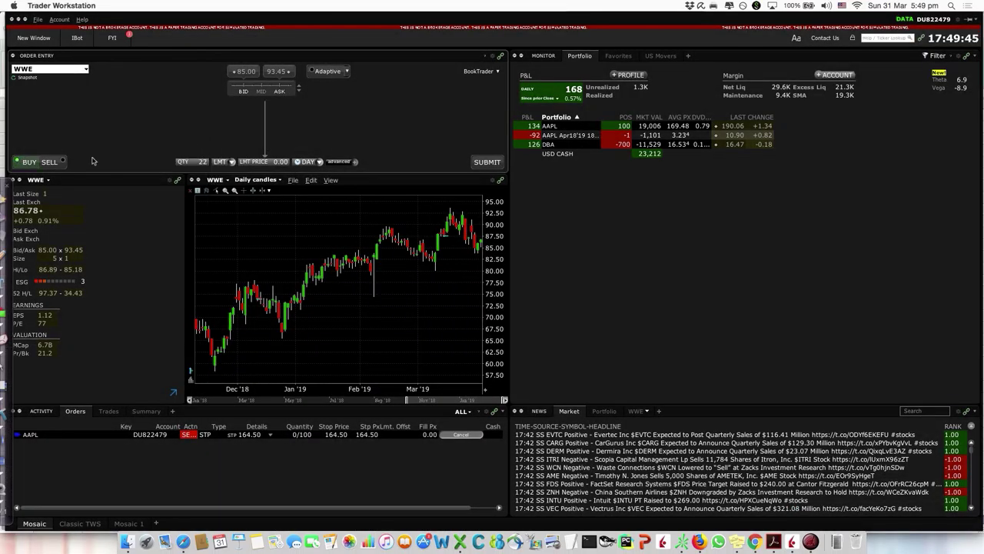
{"action": "left_click", "coordinate": [225, 161]}
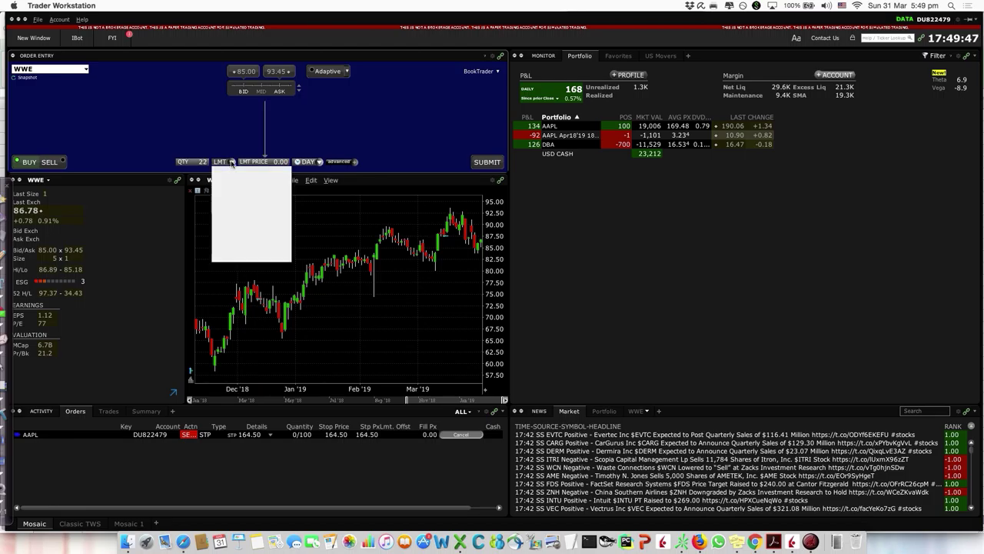
{"action": "left_click", "coordinate": [230, 208]}
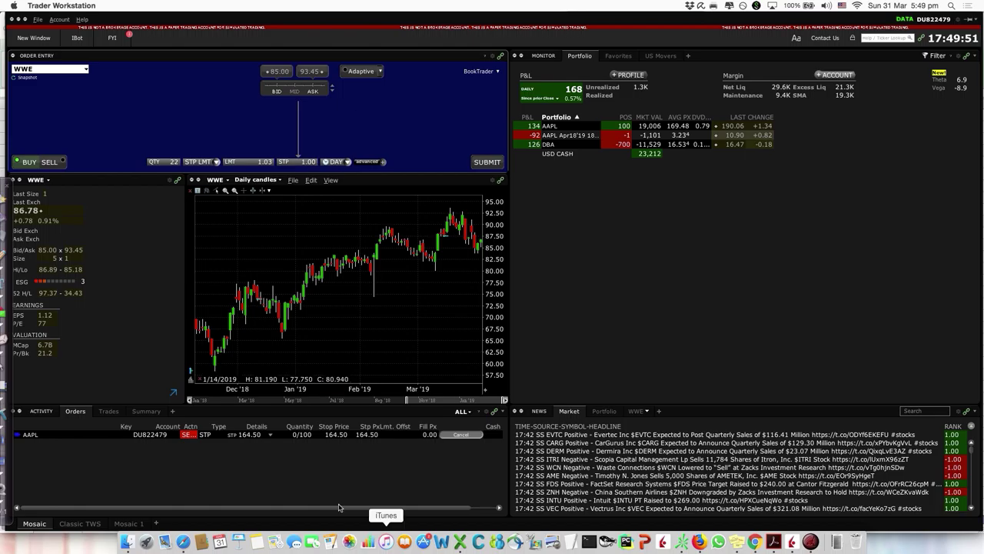
Check the Entry Stop in pos_sizing.xlsx and set the WWE order's stop price to 86.94 in Trader Workstation
{"action": "left_click", "coordinate": [460, 542]}
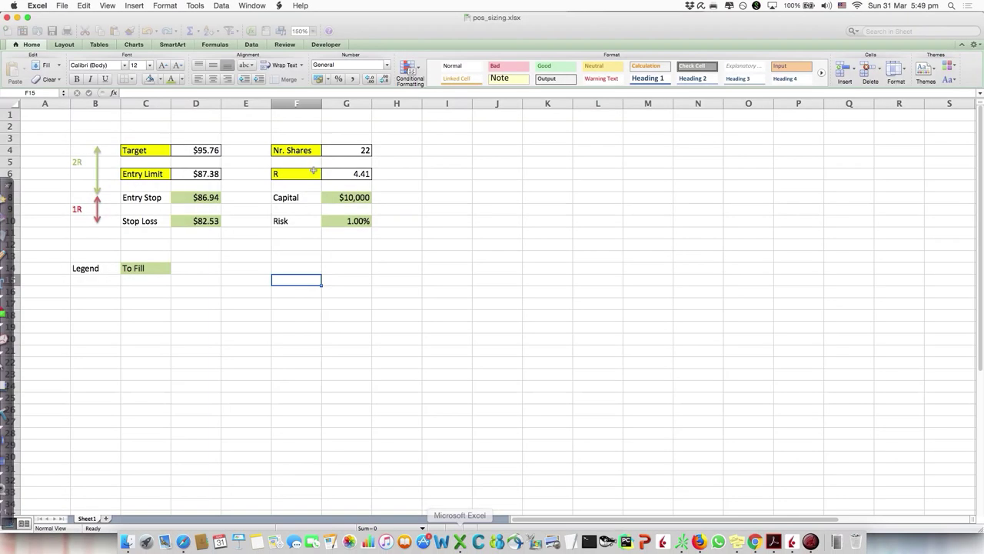
{"action": "left_click", "coordinate": [218, 197]}
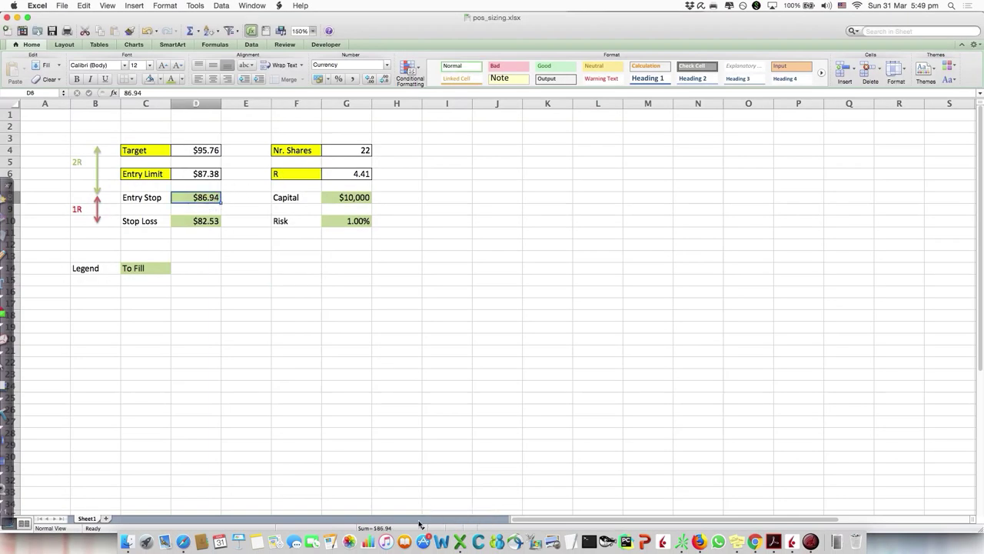
{"action": "left_click", "coordinate": [792, 543]}
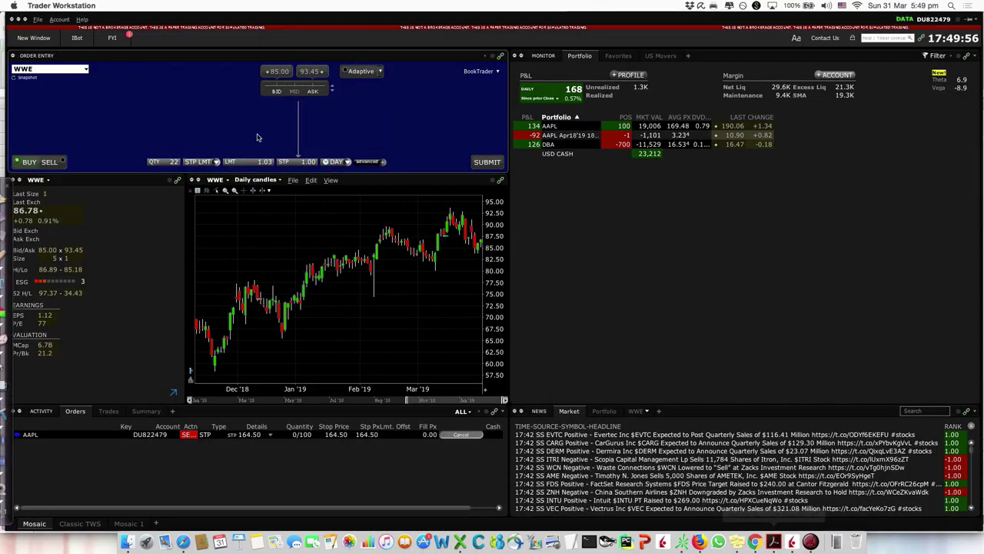
{"action": "left_click", "coordinate": [298, 160]}
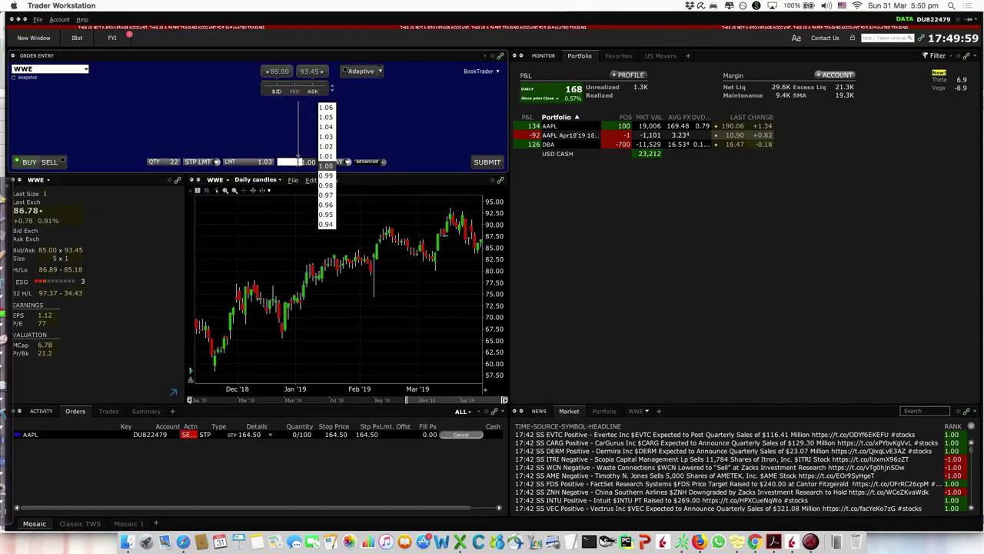
{"action": "type", "text": "86.94"}
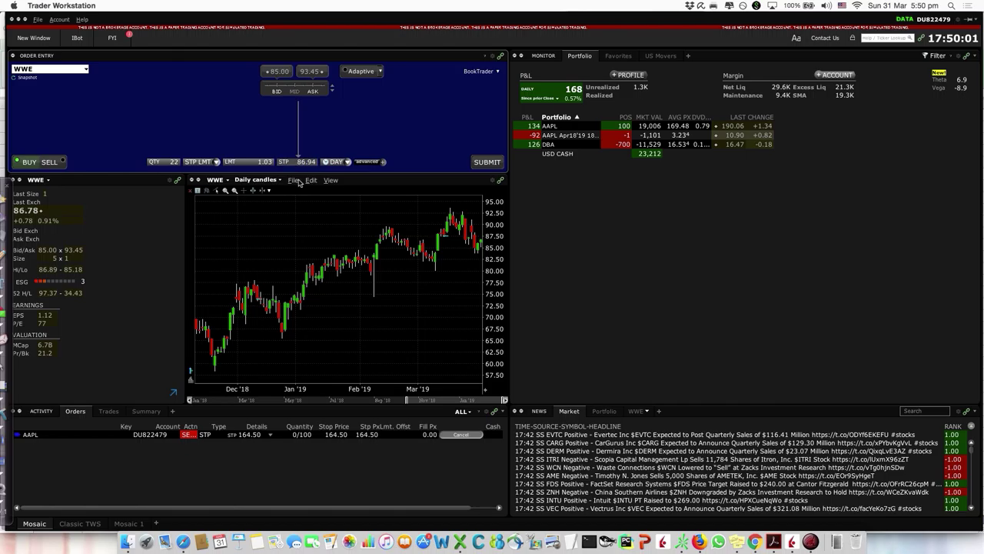
Check the Entry Limit in pos_sizing.xlsx and set the WWE order's limit price to 87.38 in Trader Workstation
{"action": "left_click", "coordinate": [460, 543]}
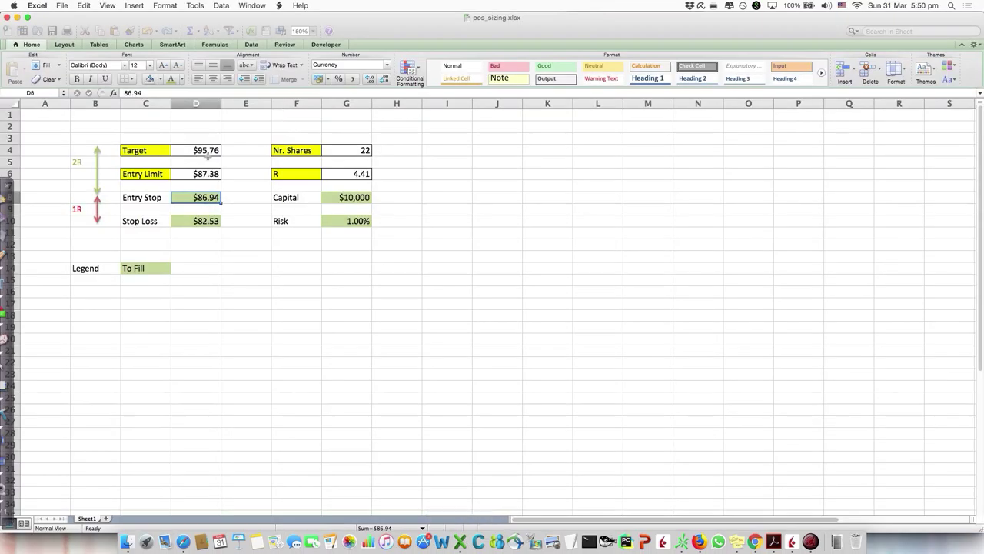
{"action": "left_click", "coordinate": [184, 177]}
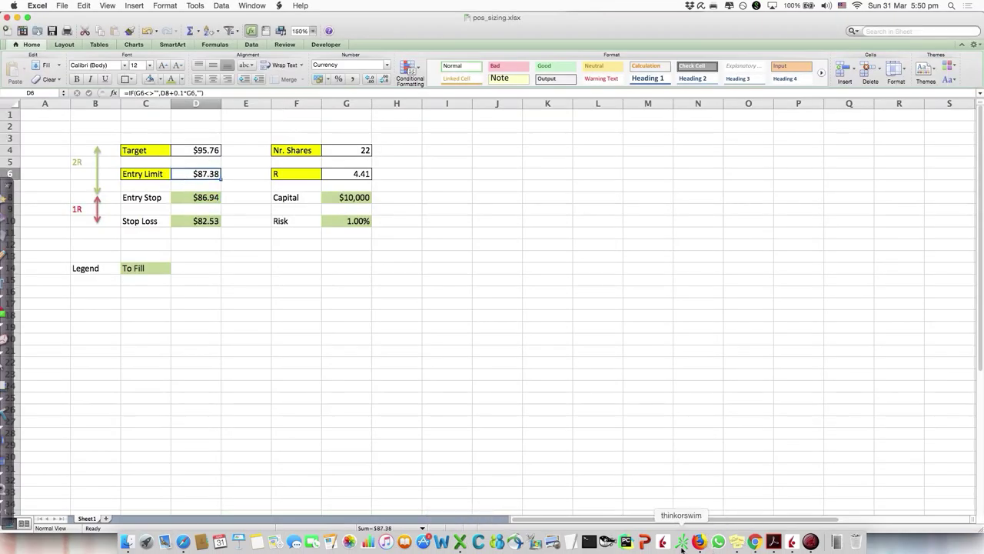
{"action": "left_click", "coordinate": [793, 543]}
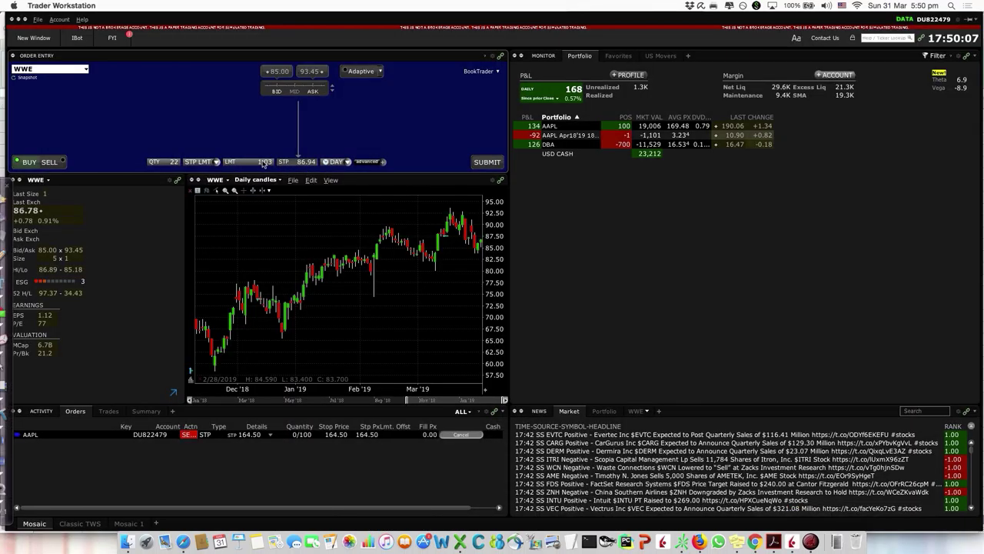
{"action": "type", "text": "87"}
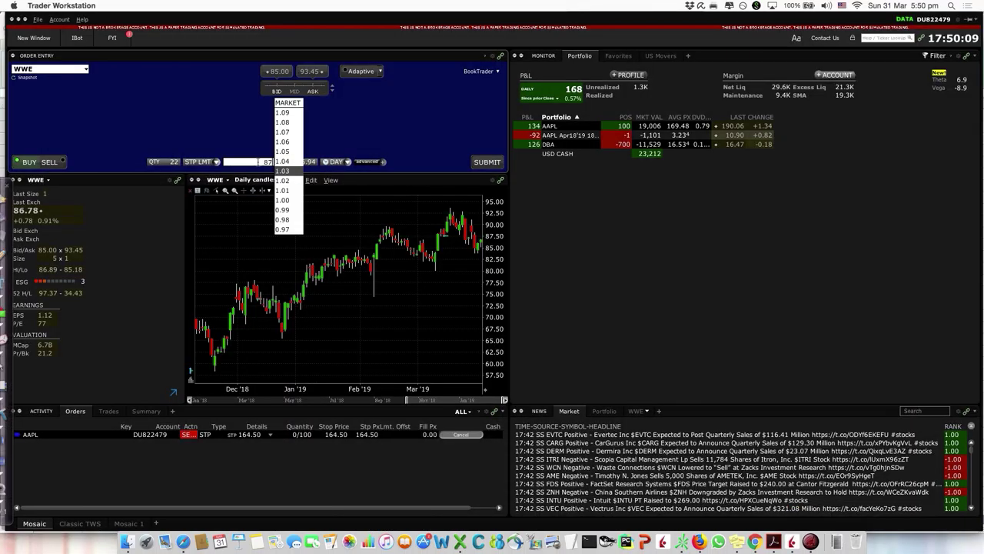
{"action": "type", "text": ".38"}
{"action": "key", "text": "Return"}
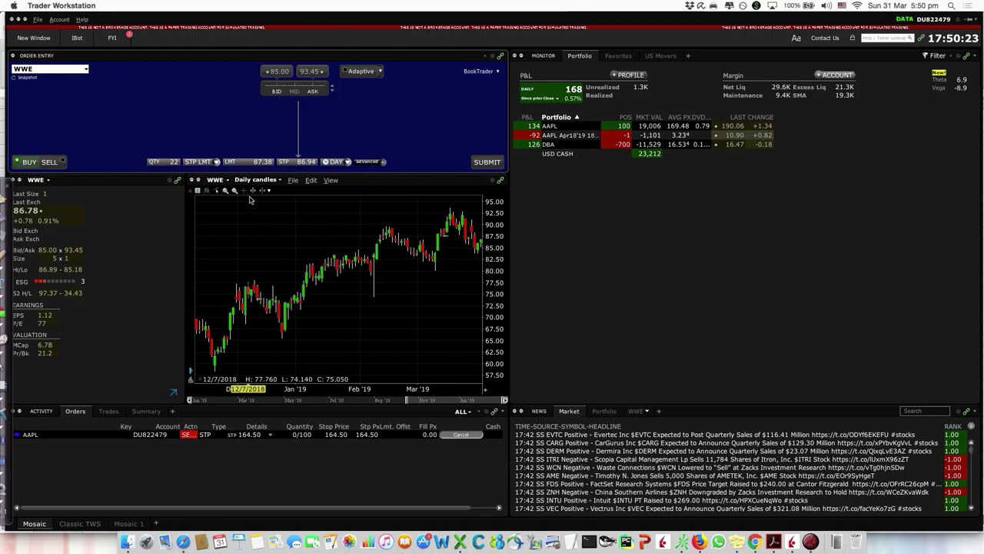
Review the Stop Loss and Target cells in pos_sizing.xlsx, and return to Trader Workstation
{"action": "left_click", "coordinate": [459, 542]}
{"action": "left_click", "coordinate": [196, 221]}
{"action": "left_click", "coordinate": [209, 150]}
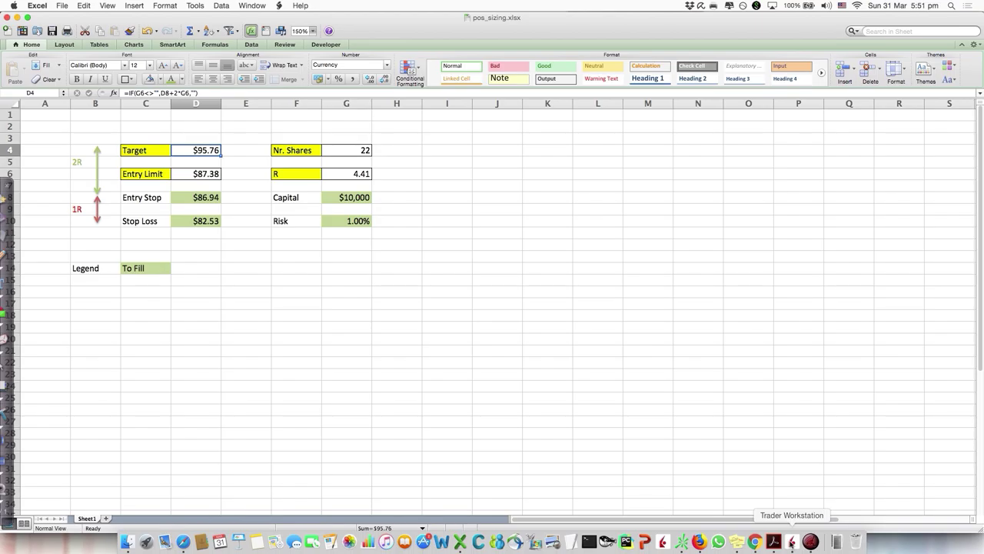
{"action": "left_click", "coordinate": [792, 543]}
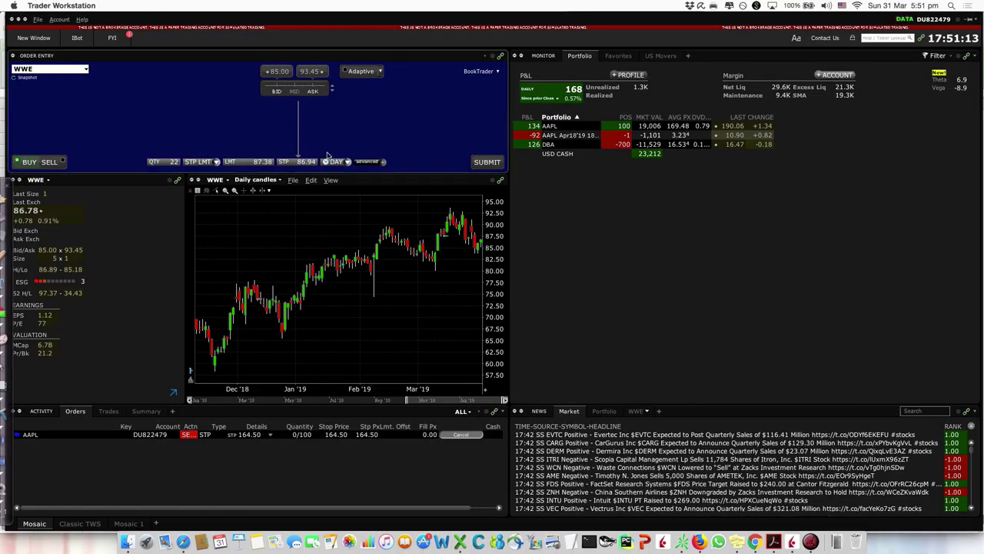
Attach a bracket with profit taker and stop loss to the WWE order, with time in force GTC
{"action": "left_click", "coordinate": [384, 163]}
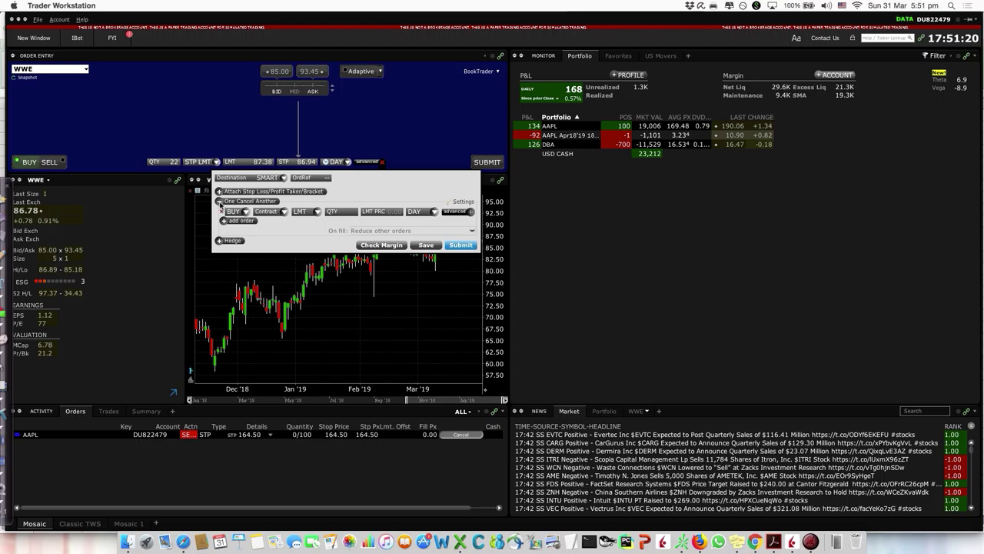
{"action": "left_click", "coordinate": [219, 191]}
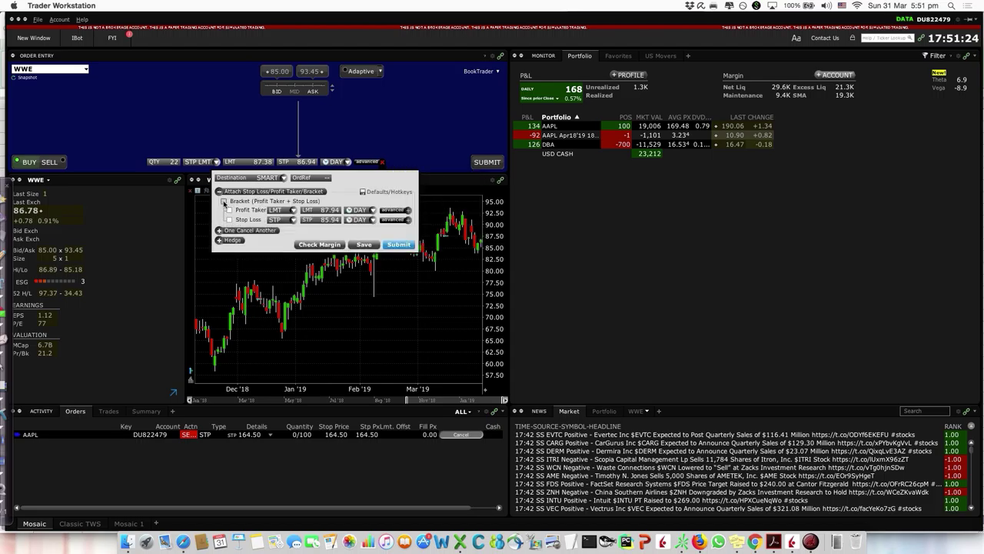
{"action": "left_click", "coordinate": [224, 202]}
{"action": "left_click", "coordinate": [359, 210]}
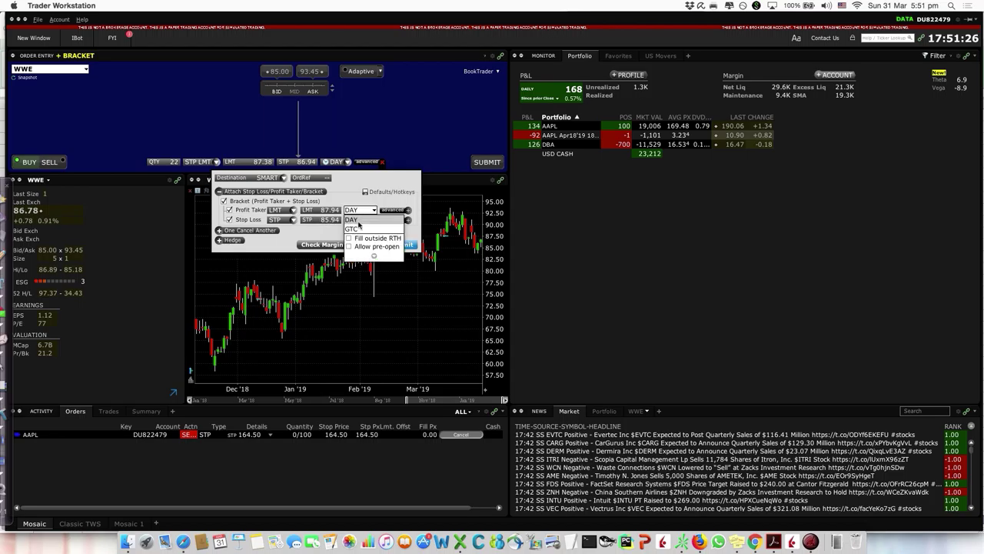
{"action": "left_click", "coordinate": [354, 228]}
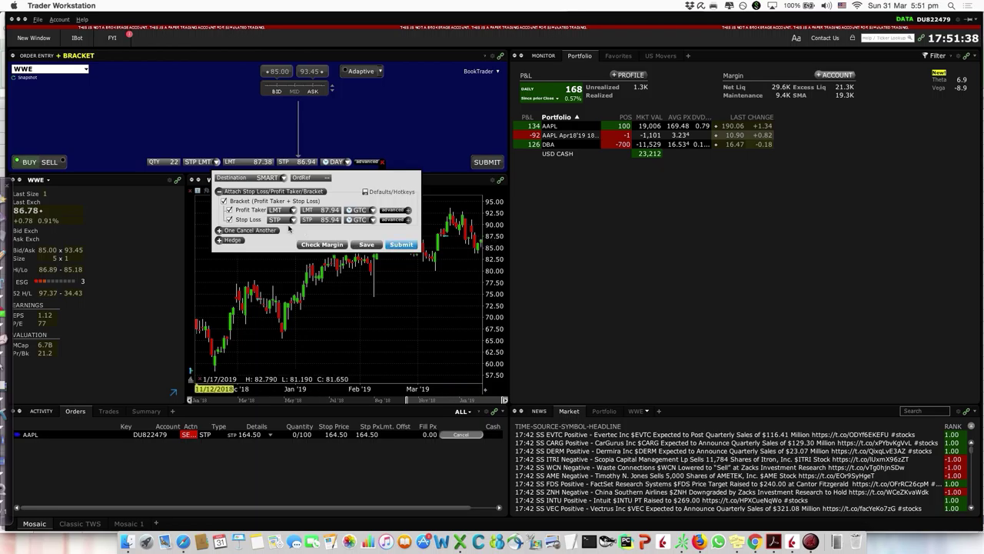
Recheck the Stop Loss in pos_sizing.xlsx and set the bracket's stop loss price to 82.53 in Trader Workstation
{"action": "left_click", "coordinate": [463, 540]}
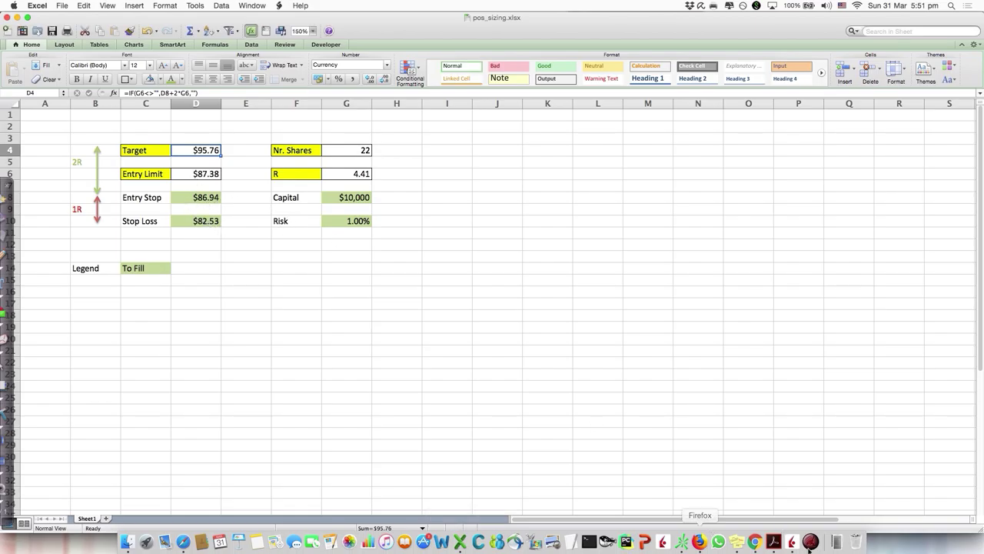
{"action": "left_click", "coordinate": [792, 541]}
{"action": "left_click", "coordinate": [332, 221]}
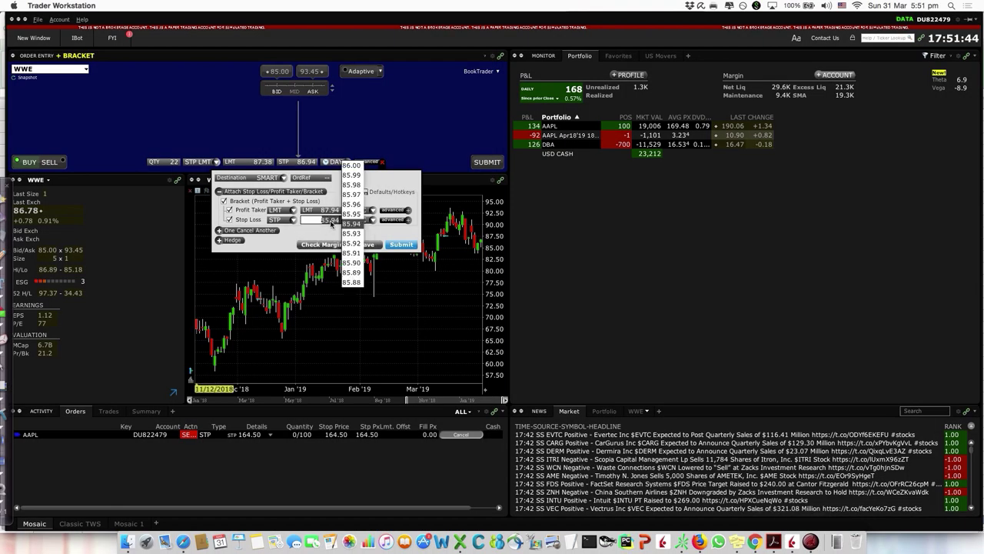
{"action": "type", "text": "82.52"}
{"action": "key", "text": "BackSpace"}
{"action": "type", "text": "3"}
{"action": "key", "text": "Return"}
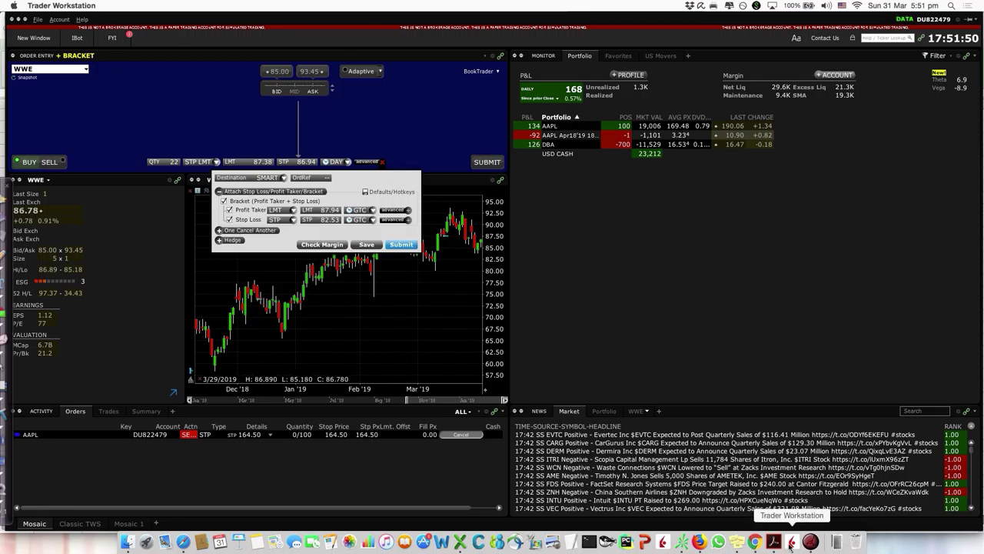
Recheck the Target in pos_sizing.xlsx and set the bracket's profit taker limit price to 95.76 in Trader Workstation
{"action": "left_click", "coordinate": [462, 542]}
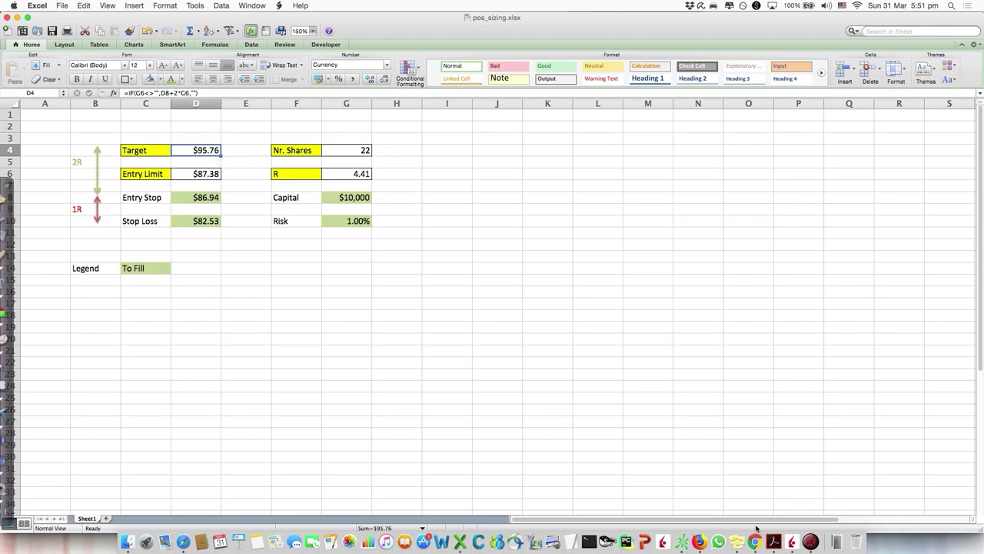
{"action": "left_click", "coordinate": [319, 210]}
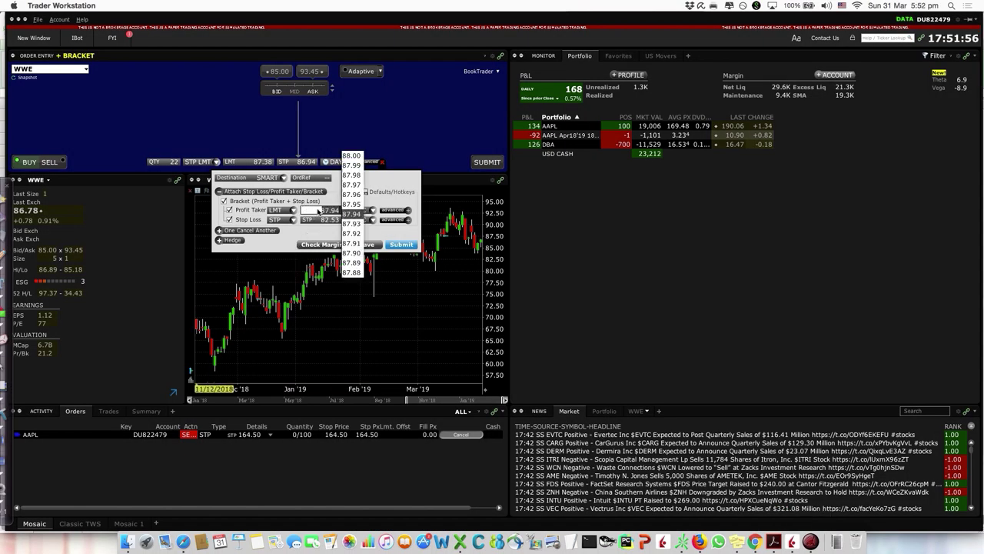
{"action": "key", "text": "BackSpace"}
{"action": "type", "text": "95.76"}
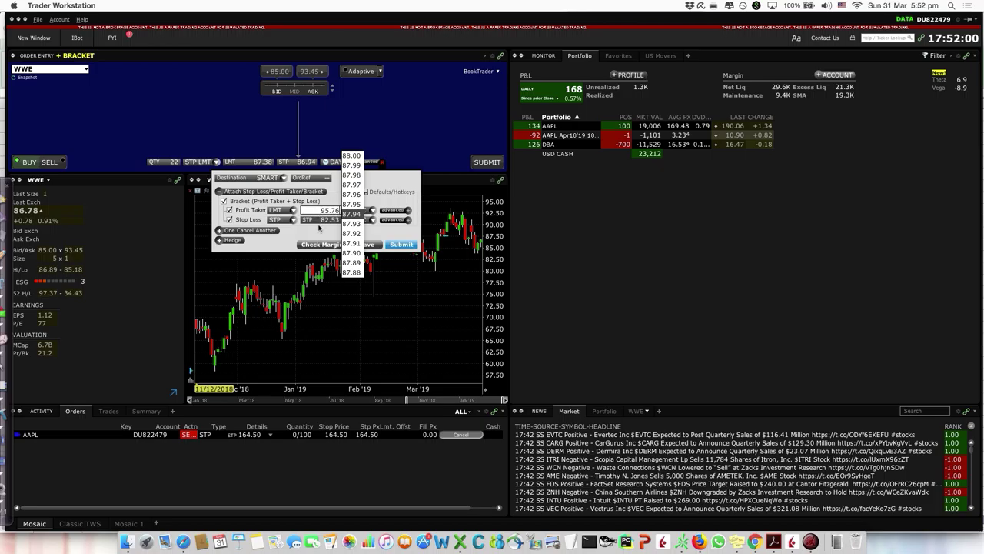
Bring up the bracket order's preview and compare its quantity and prices with pos_sizing.xlsx, moving the preview clear of the cells
{"action": "left_click", "coordinate": [445, 236]}
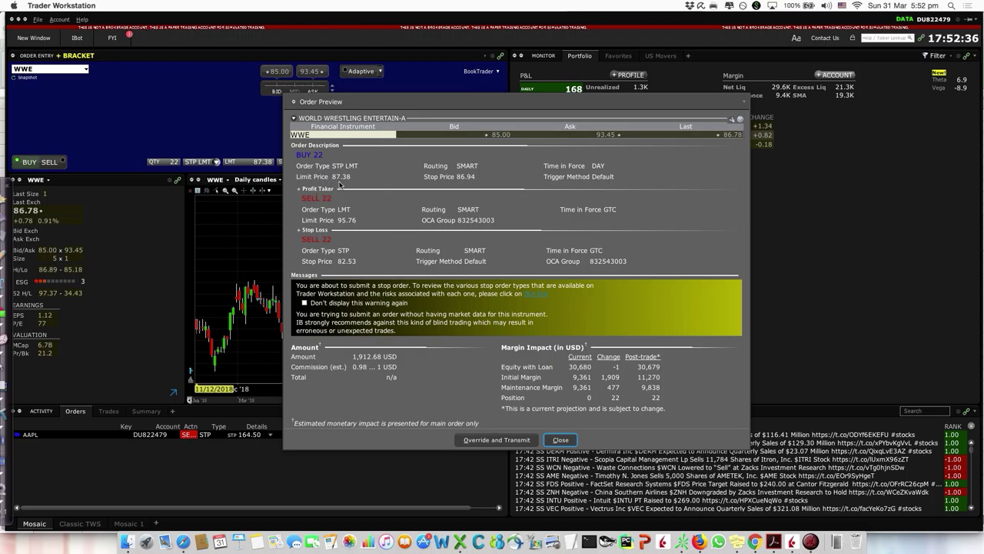
{"action": "left_click", "coordinate": [460, 542]}
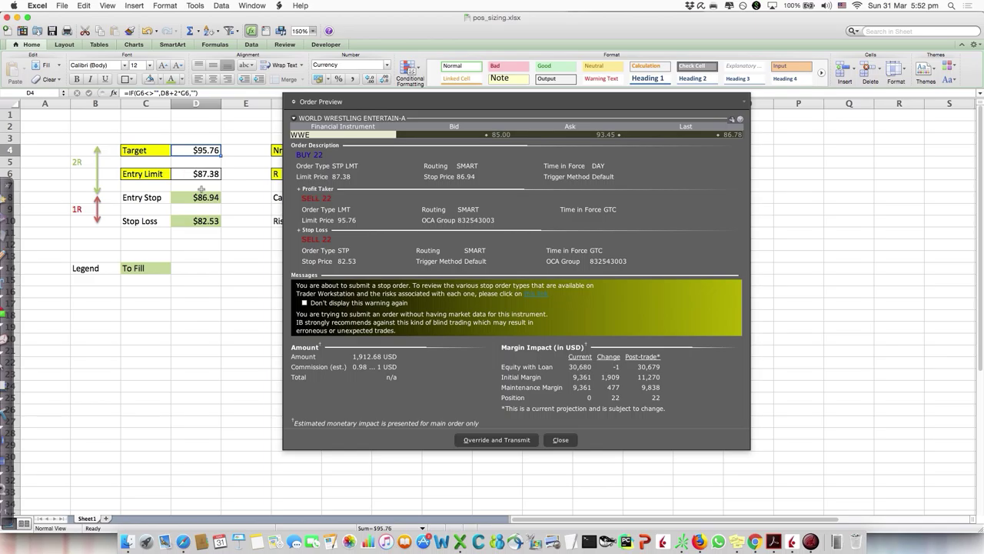
{"action": "left_click_drag", "start_coordinate": [392, 100], "coordinate": [526, 101]}
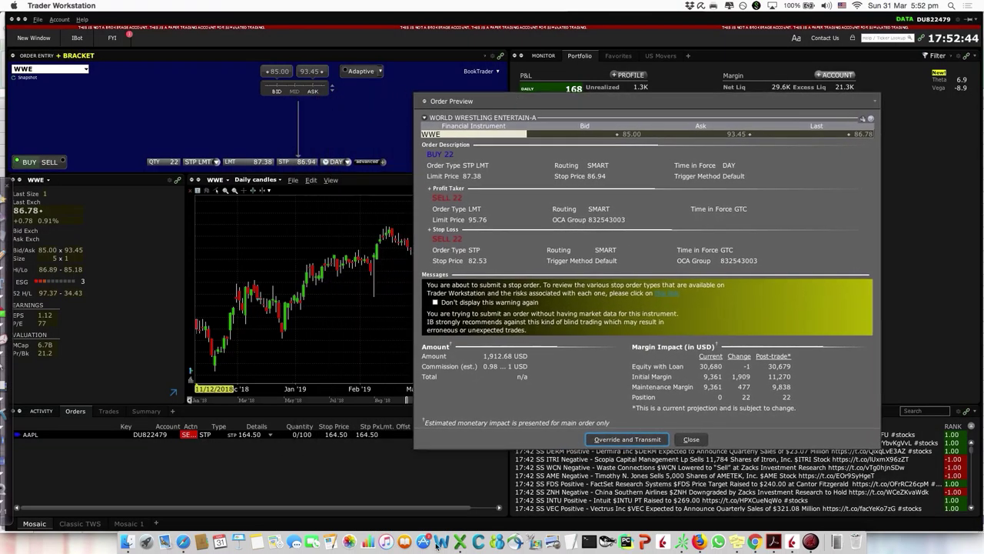
{"action": "left_click", "coordinate": [460, 542]}
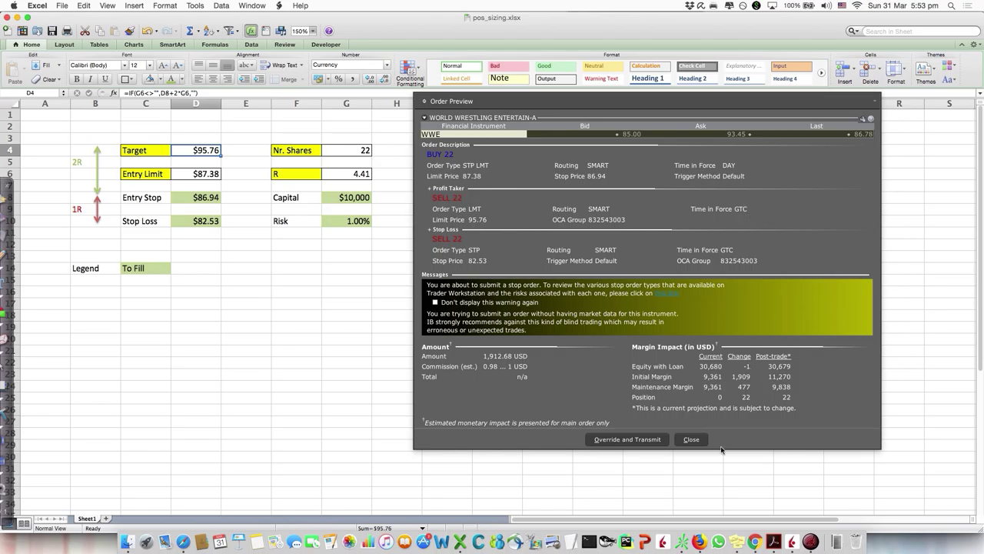
Transmit the WWE bracket order, overriding the preview warnings, and acknowledge the auto cancel date notice
{"action": "left_click", "coordinate": [648, 441]}
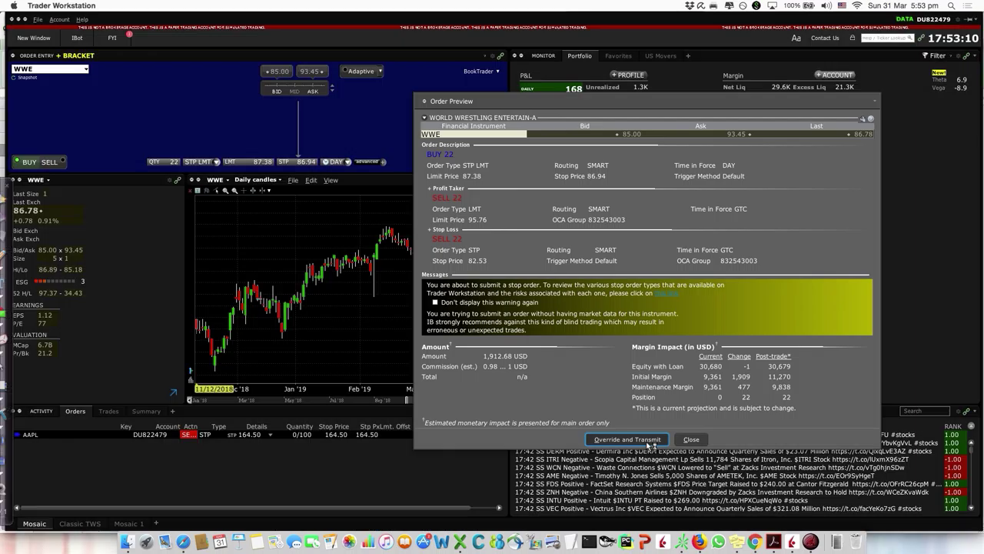
{"action": "left_click", "coordinate": [470, 362]}
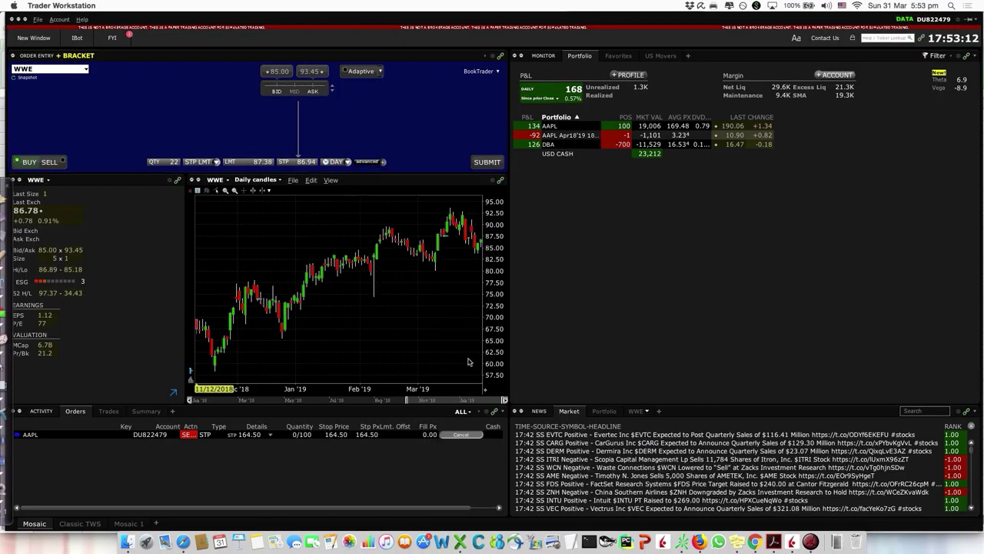
{"action": "left_click", "coordinate": [474, 376]}
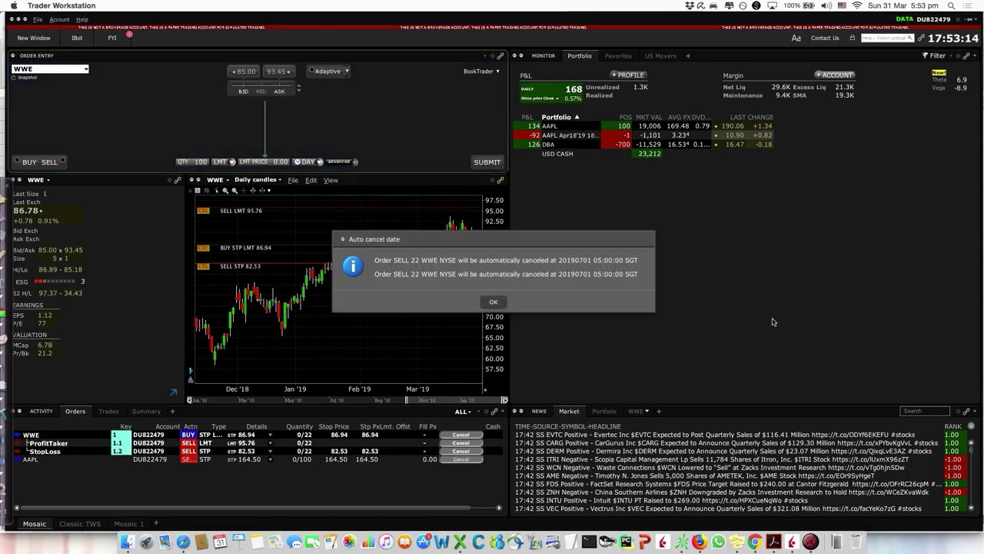
{"action": "left_click", "coordinate": [493, 301]}
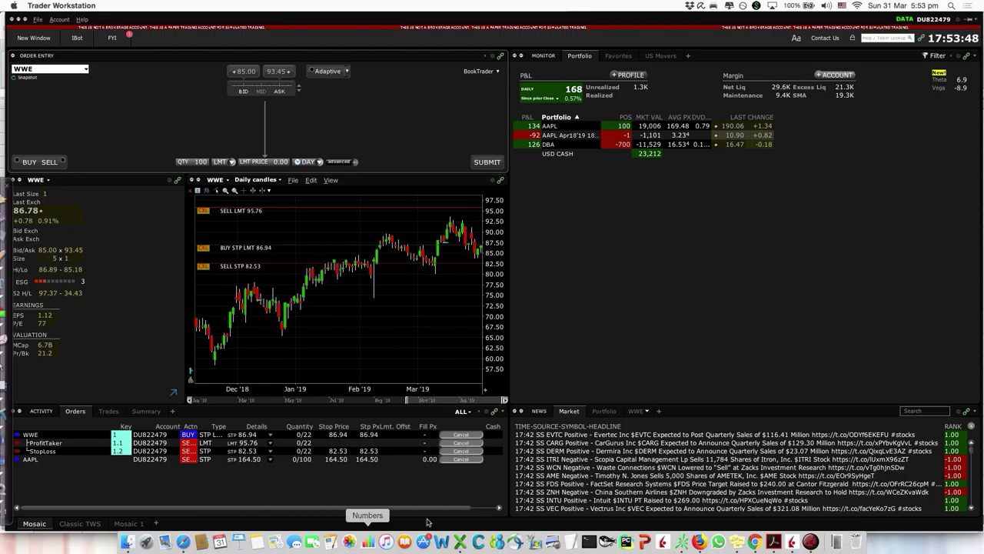
Switch to Excel and review the price levels and share count in pos_sizing.xlsx
{"action": "left_click", "coordinate": [460, 541]}
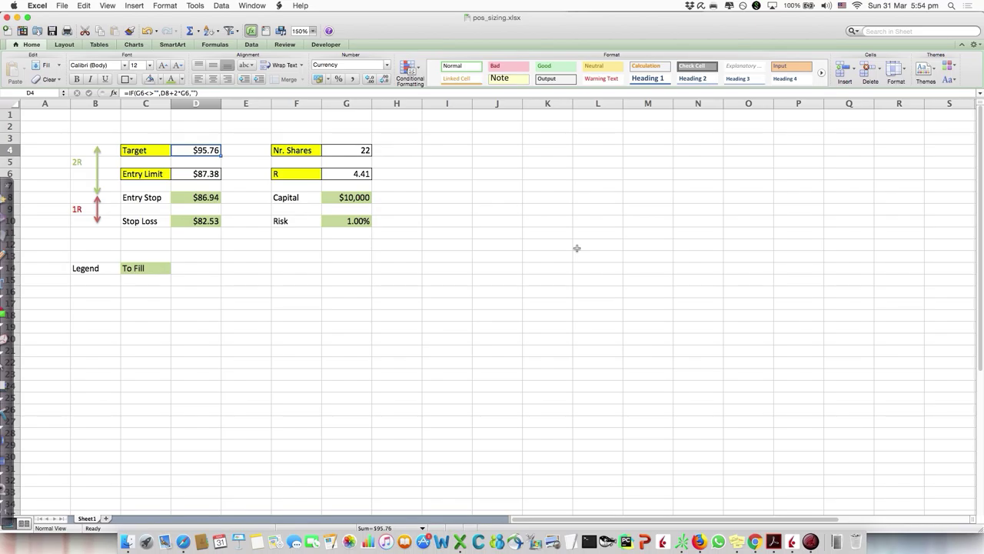
{"action": "left_click_drag", "start_coordinate": [577, 248], "coordinate": [542, 246]}
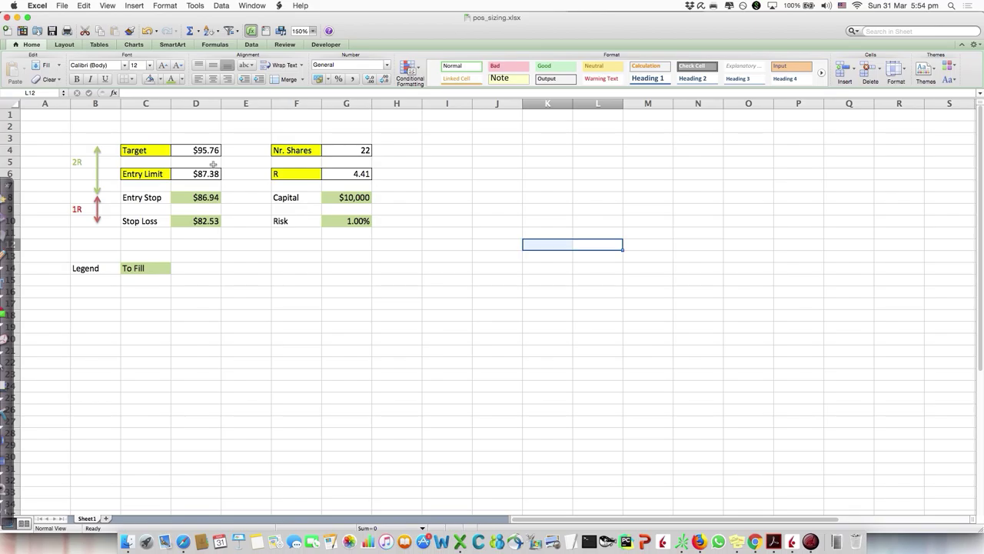
{"action": "left_click", "coordinate": [366, 270]}
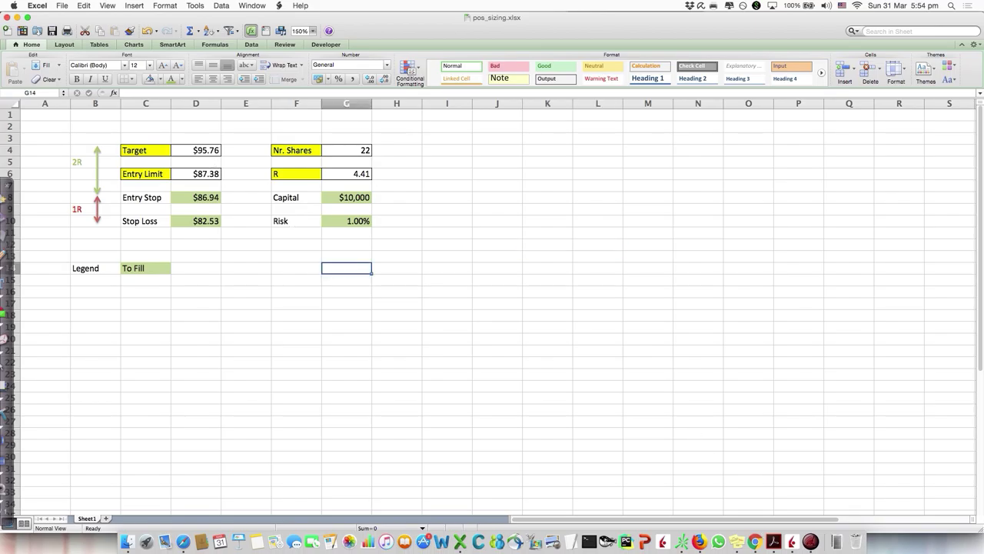